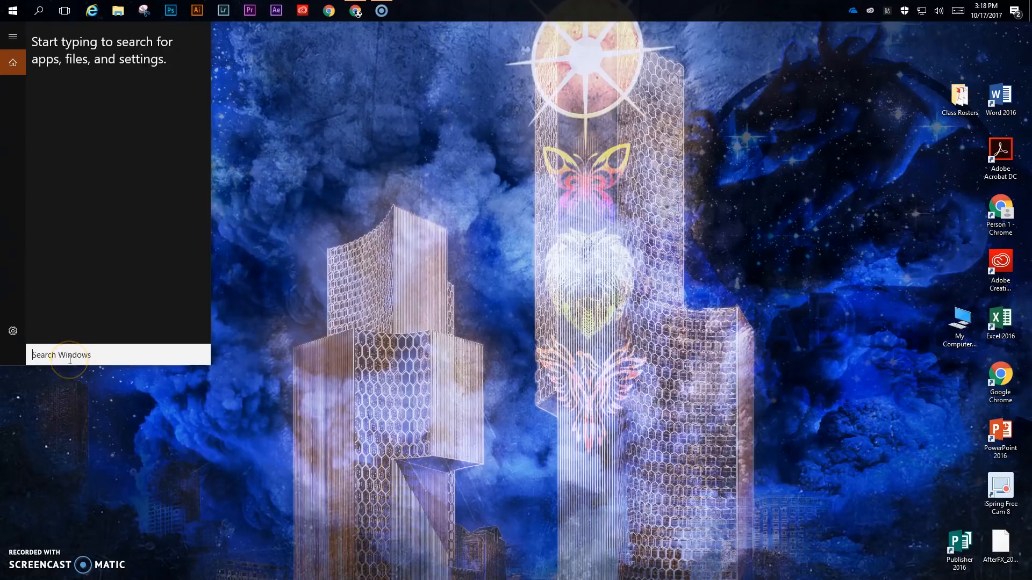
Find and launch Adobe Photoshop CC 2017.
text(photo)
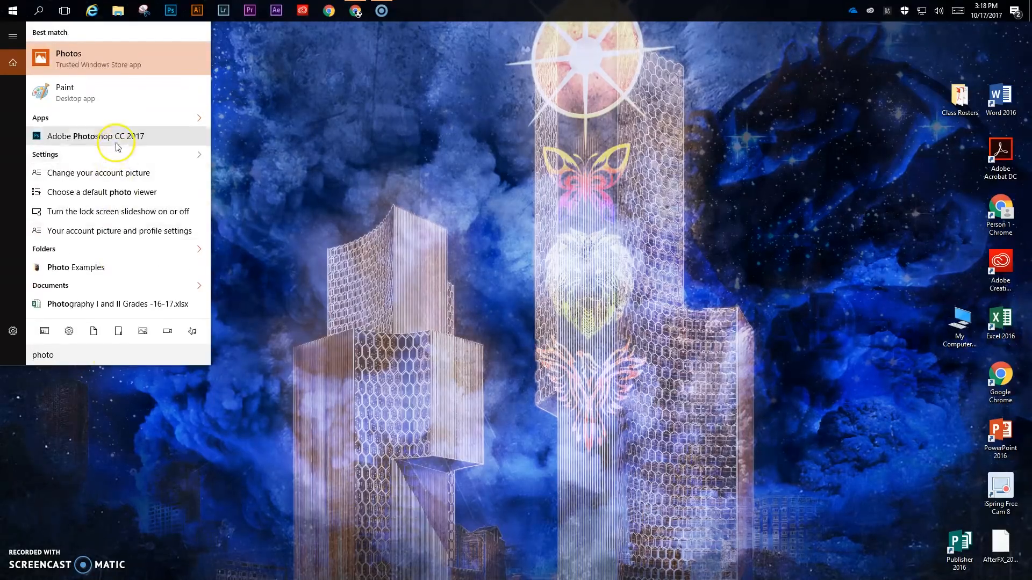
click(120, 134)
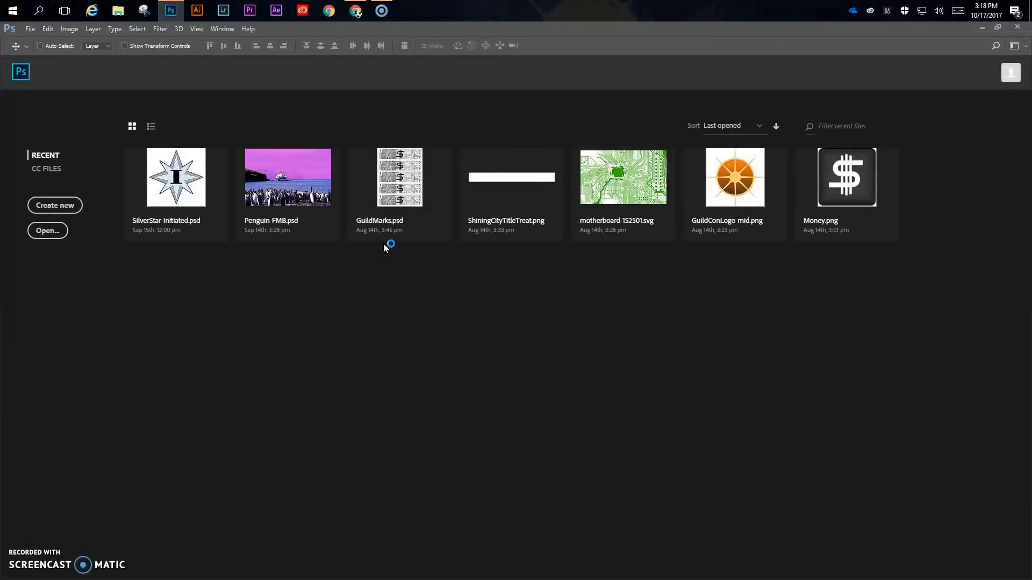
Create a new document named MyFirstPhotoshopFile at 800 by 800 pixels, keeping 72 pixels/inch and the black background.
click(64, 213)
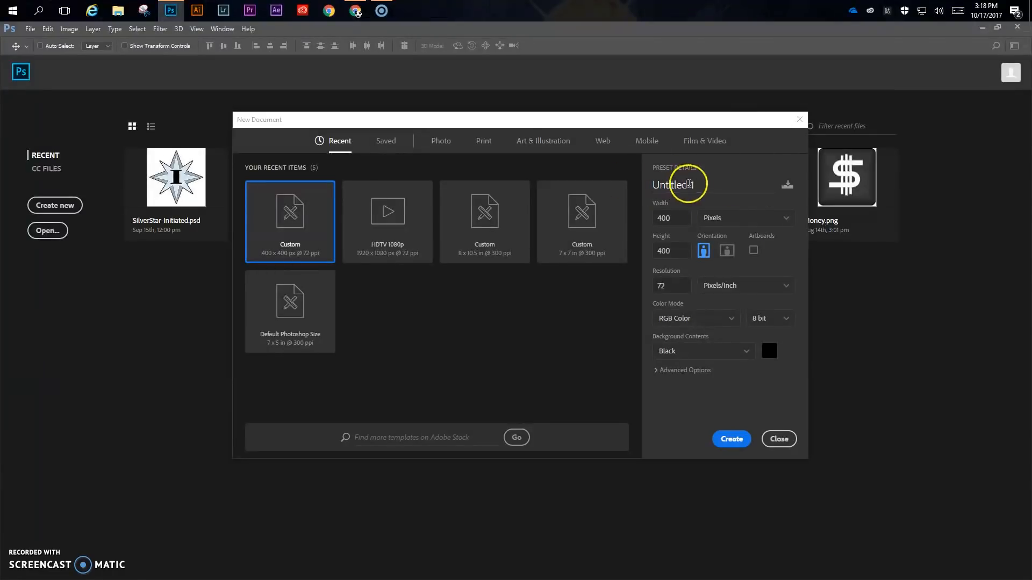
click(708, 185)
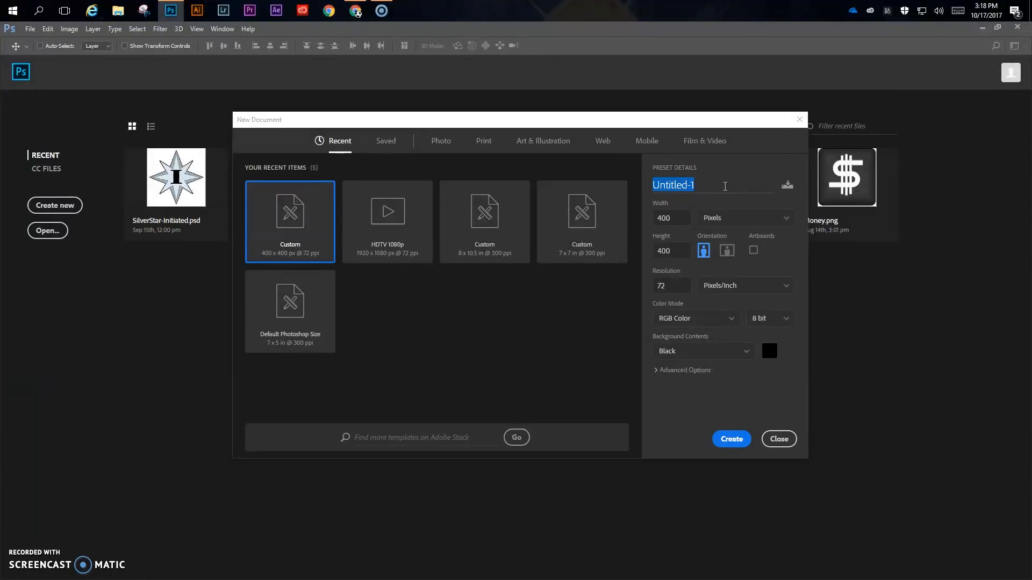
text(MyFirstPhotoshopFile)
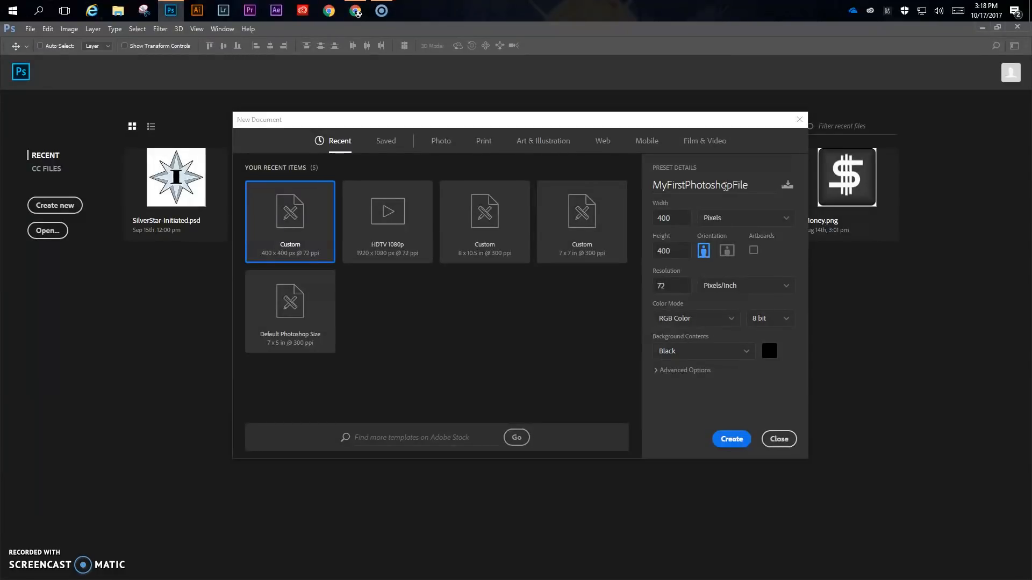
click(787, 219)
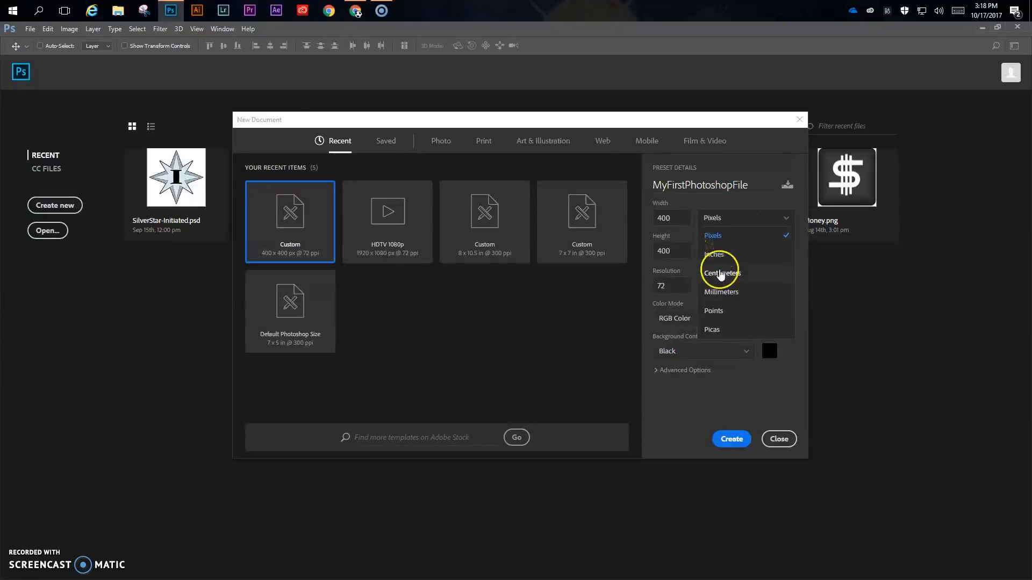
click(714, 236)
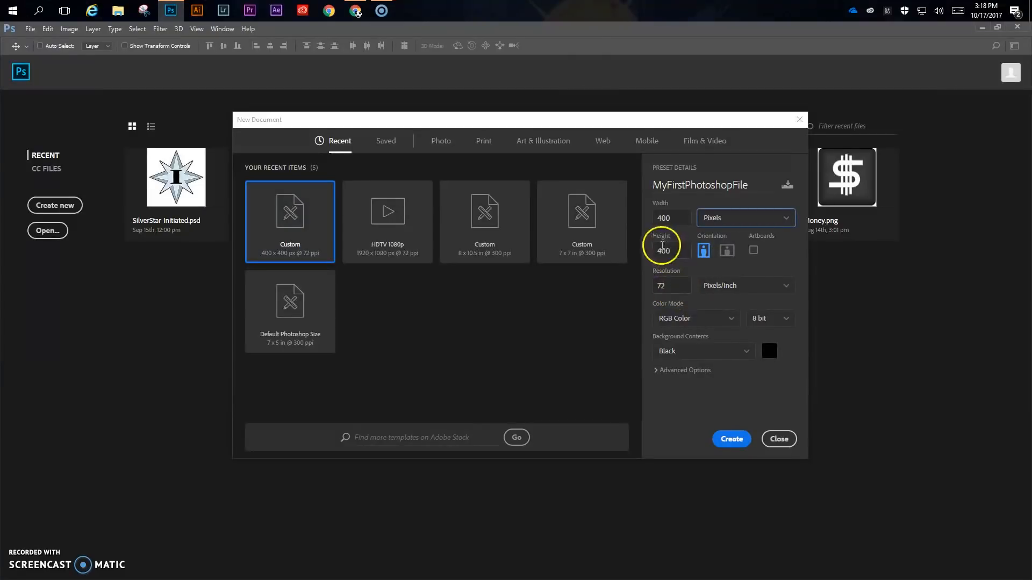
double_click(676, 216)
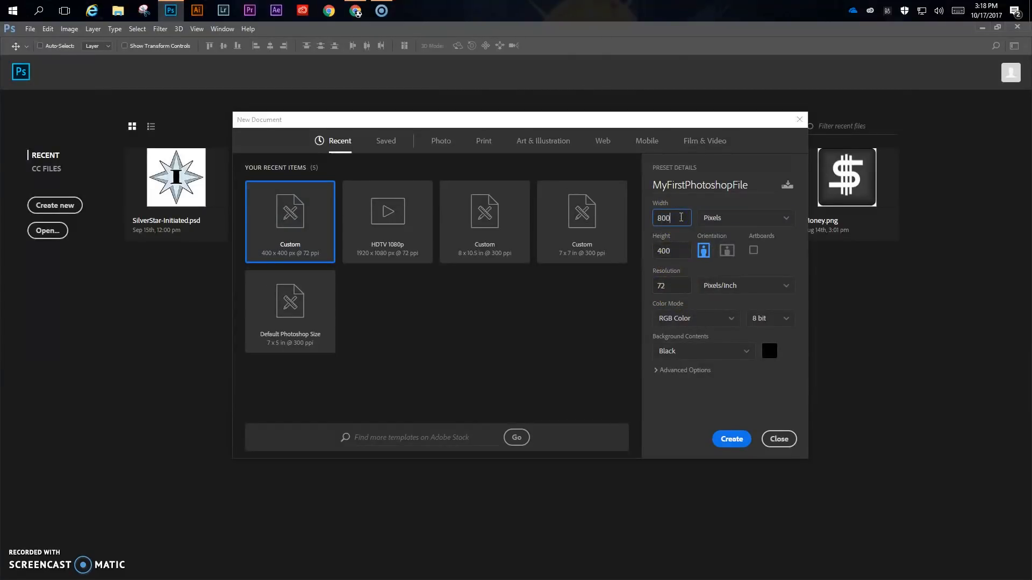
double_click(675, 251)
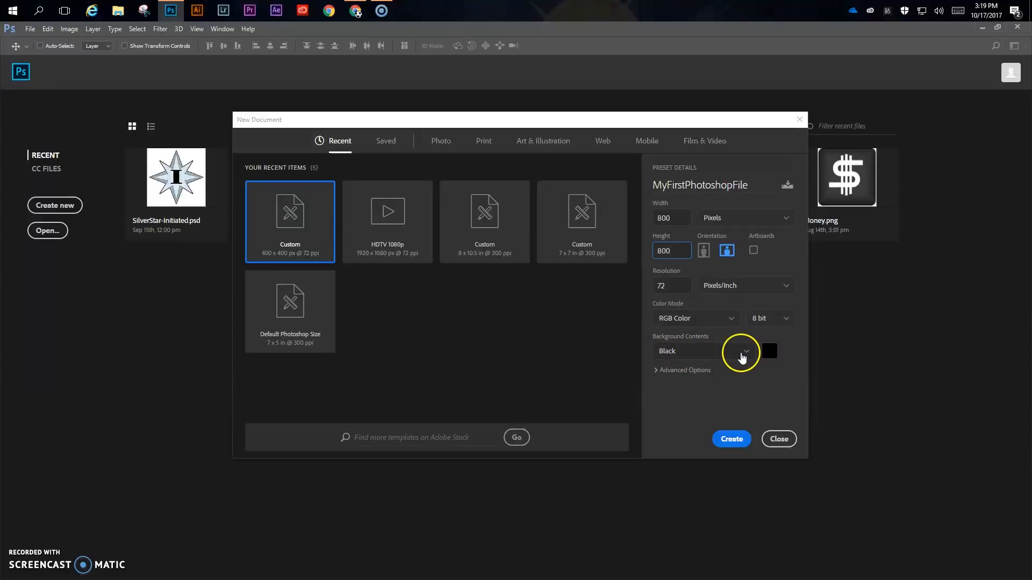
click(726, 440)
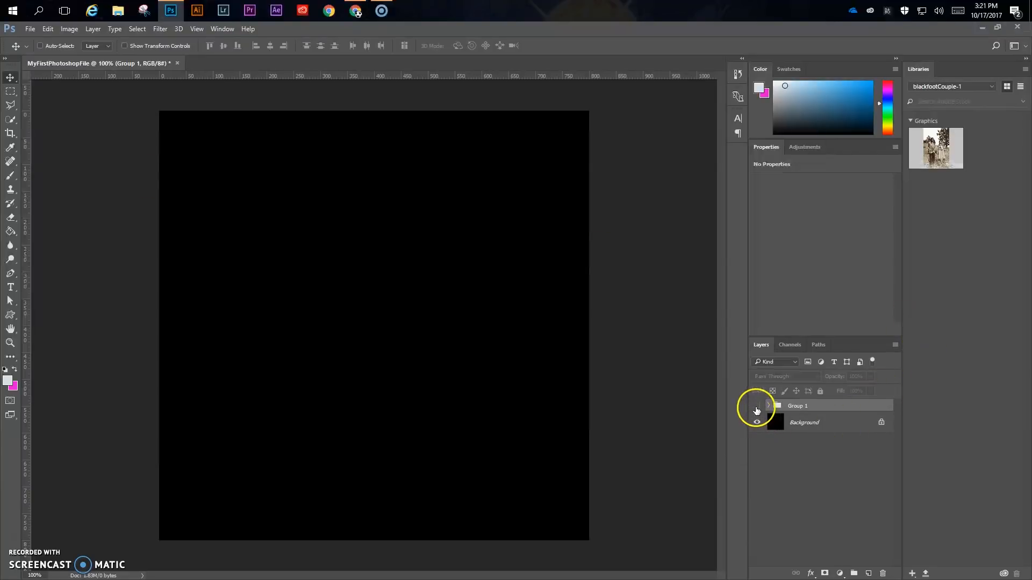
Show the Group 1 layer group and resize the whole image to 600 by 600 pixels with proportions linked.
click(756, 407)
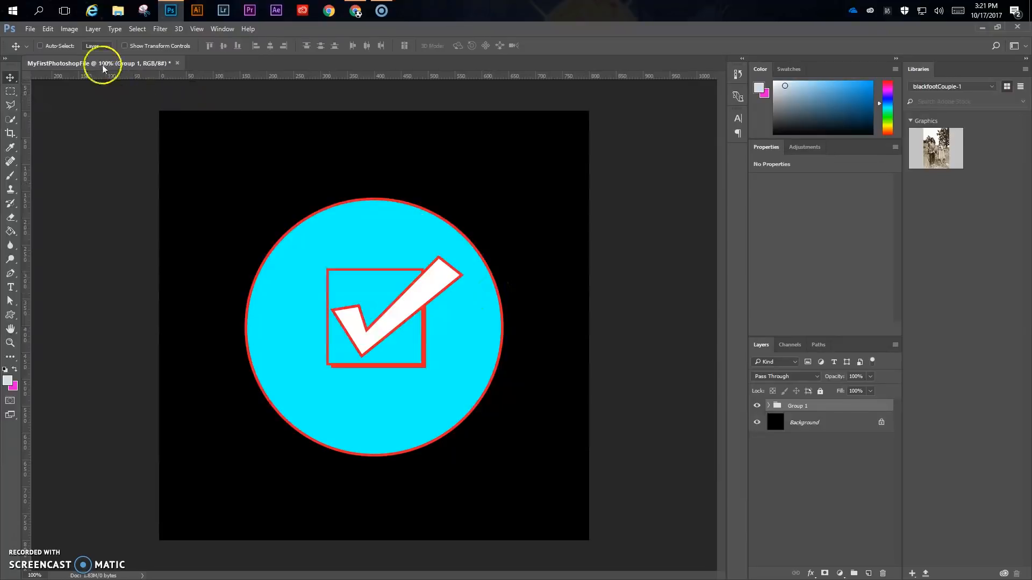
click(69, 29)
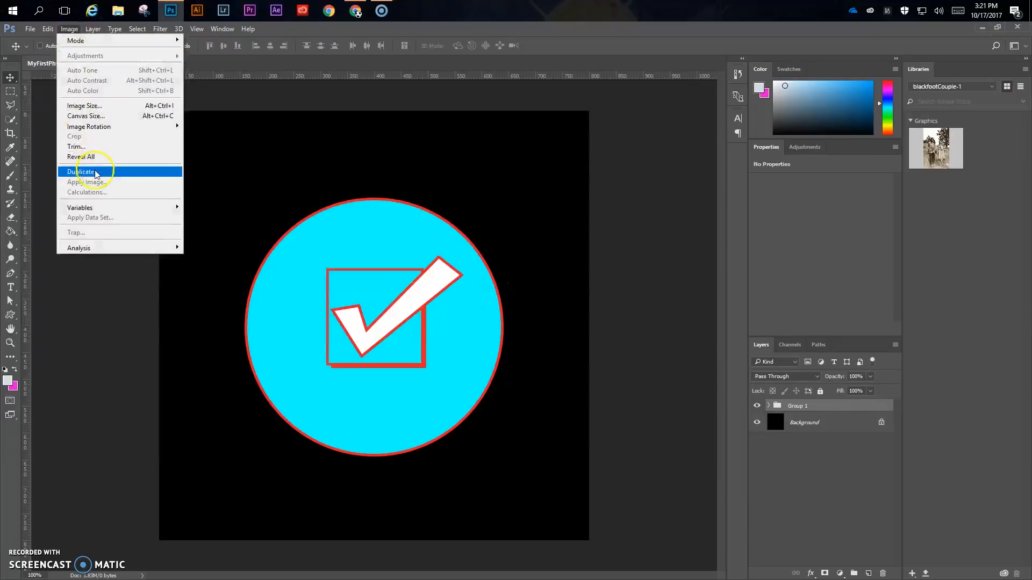
click(85, 106)
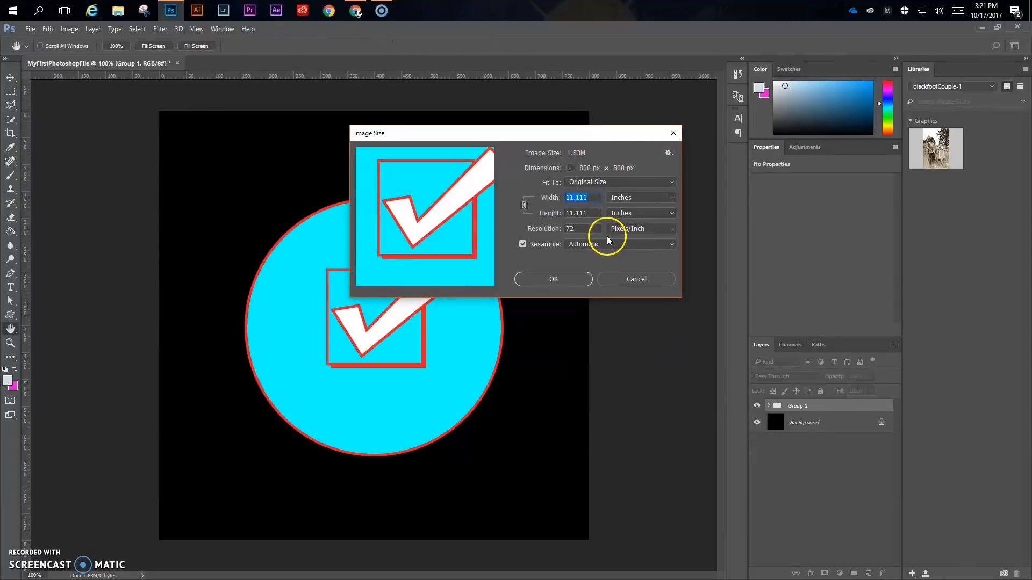
click(671, 197)
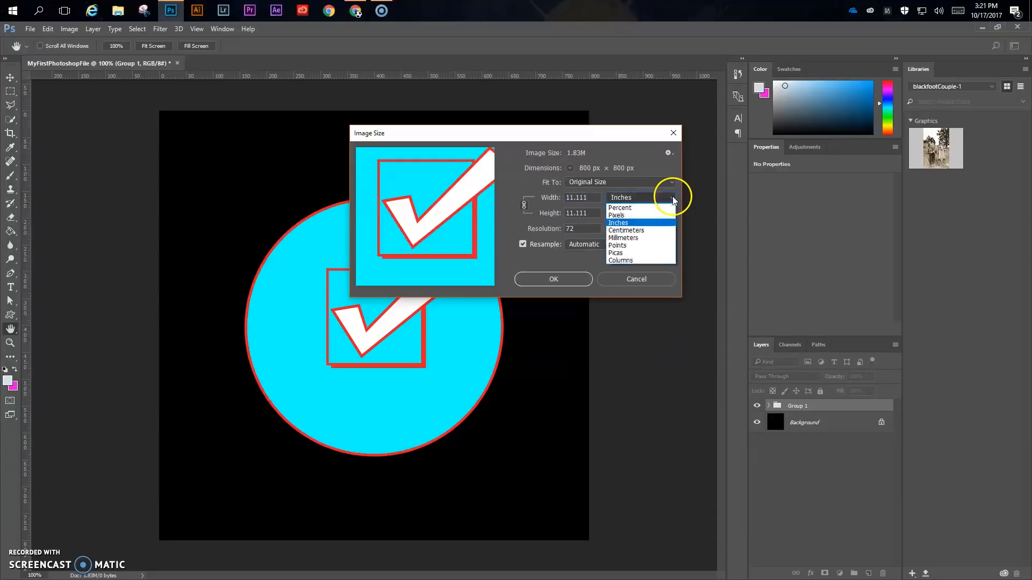
click(650, 220)
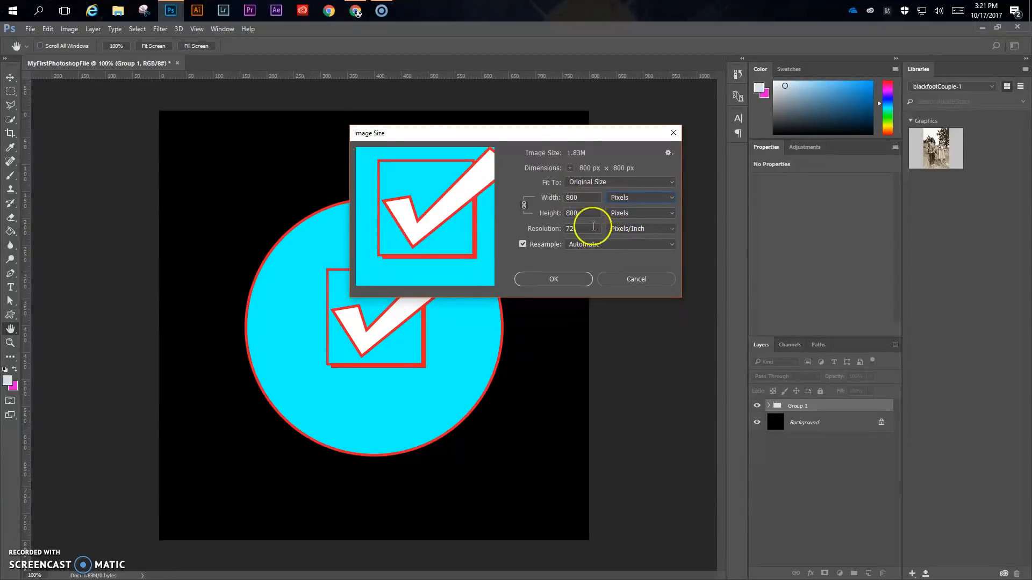
click(524, 205)
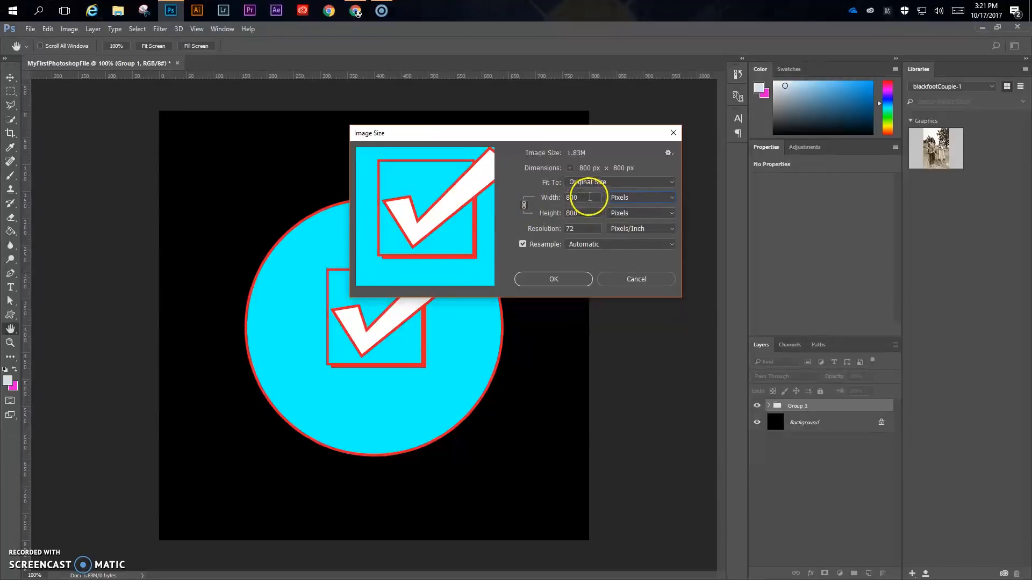
click(593, 196)
text(600)
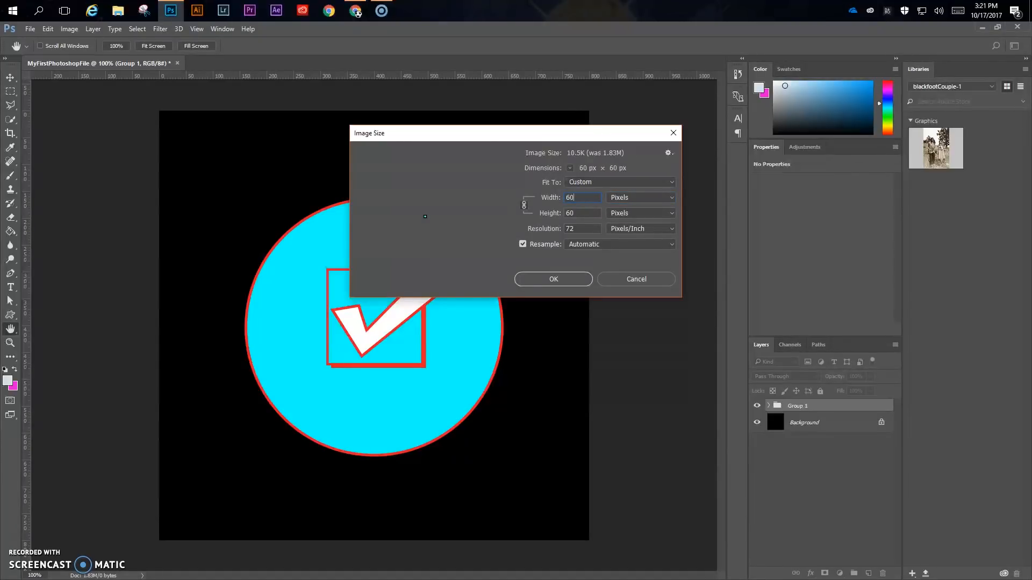
click(614, 288)
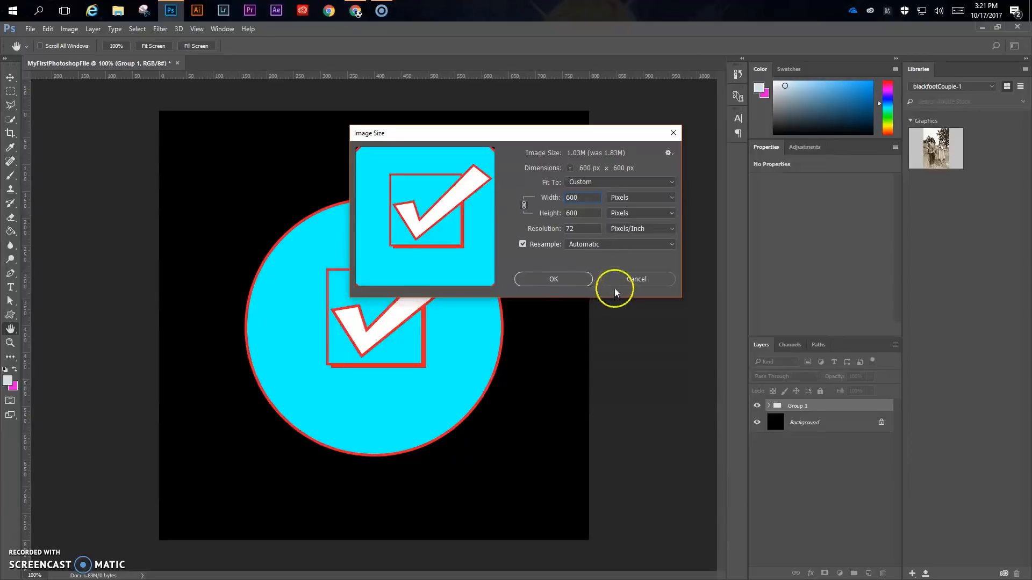
click(553, 278)
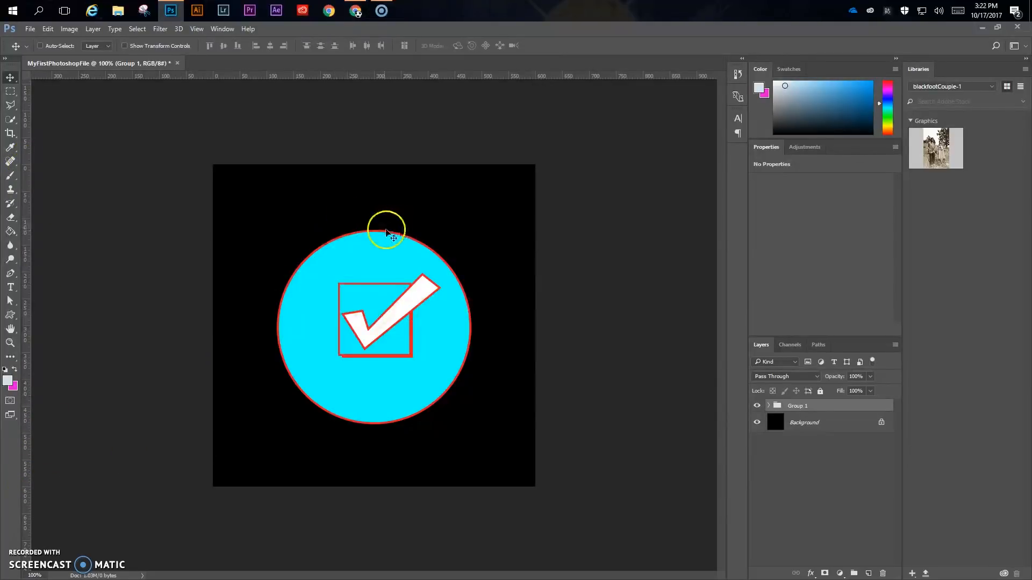
Enlarge the canvas to 800 by 800 pixels from the centre, filling the extension with the background color.
click(68, 29)
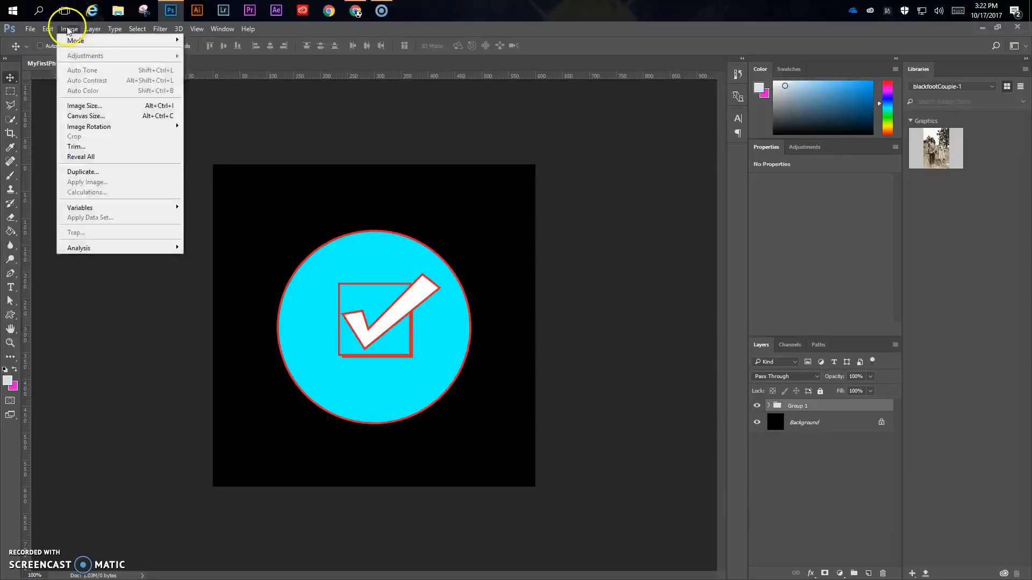
click(93, 117)
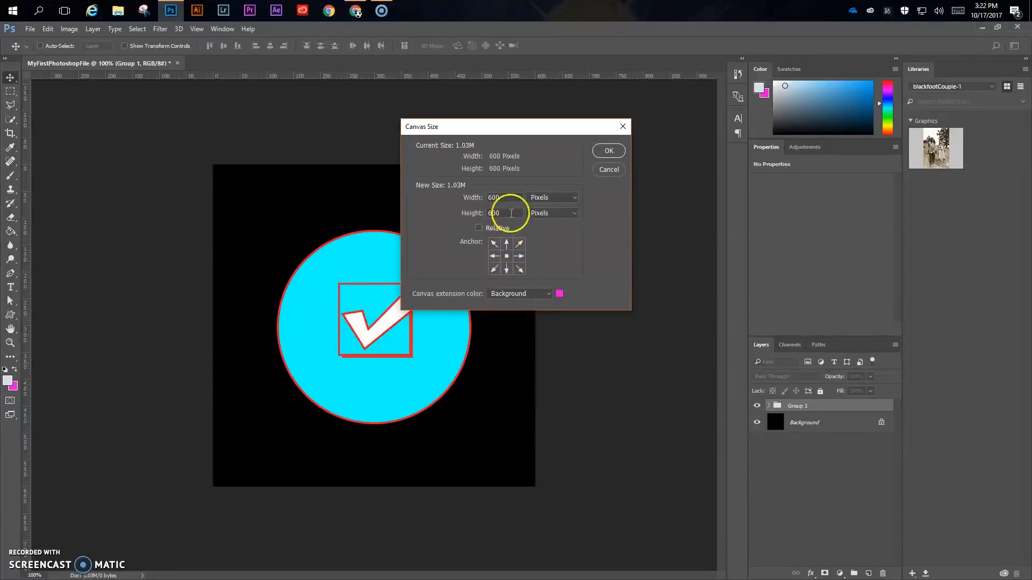
drag(511, 197, 460, 197)
text(800)
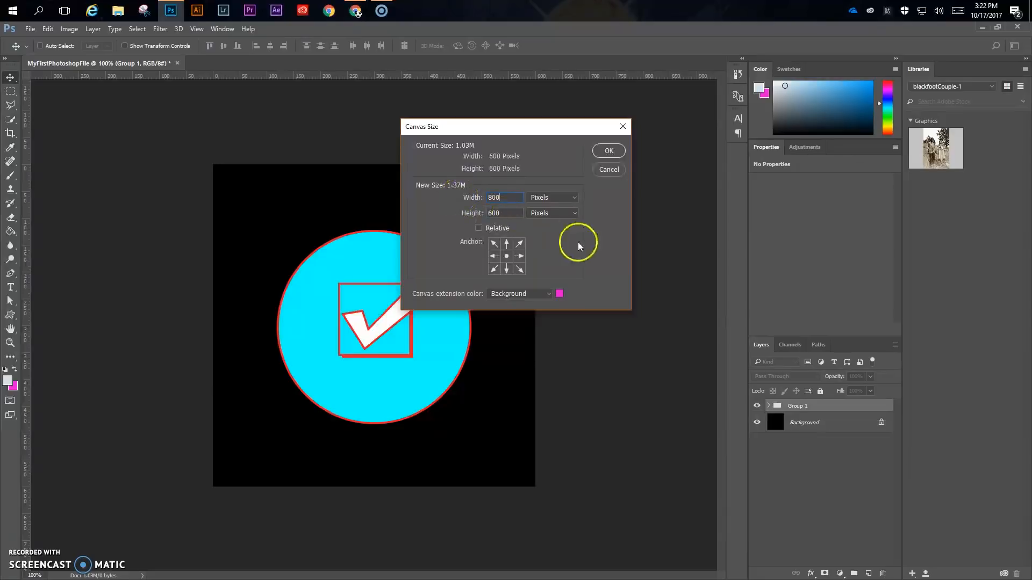
drag(511, 213, 473, 211)
text(800)
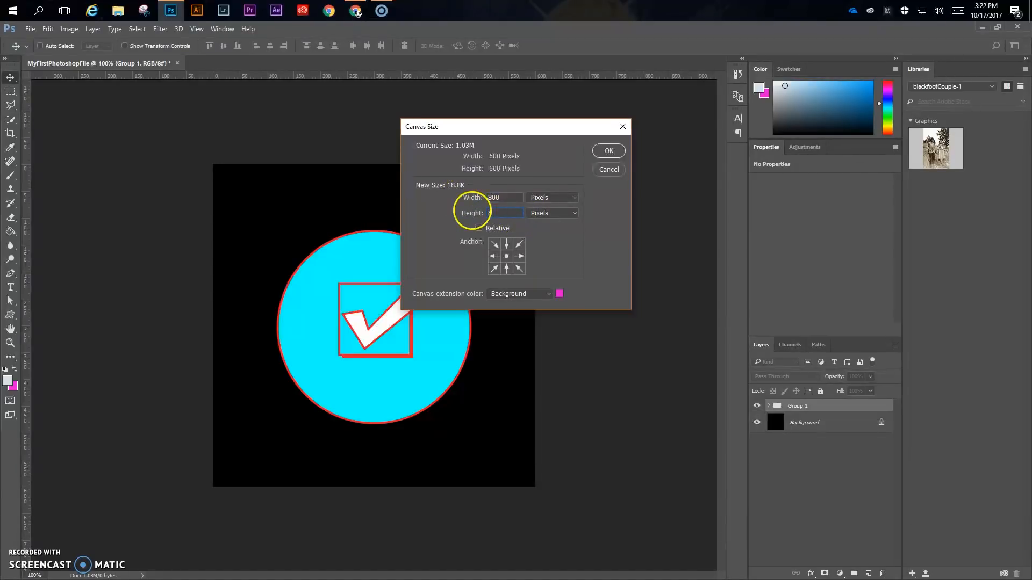
click(608, 150)
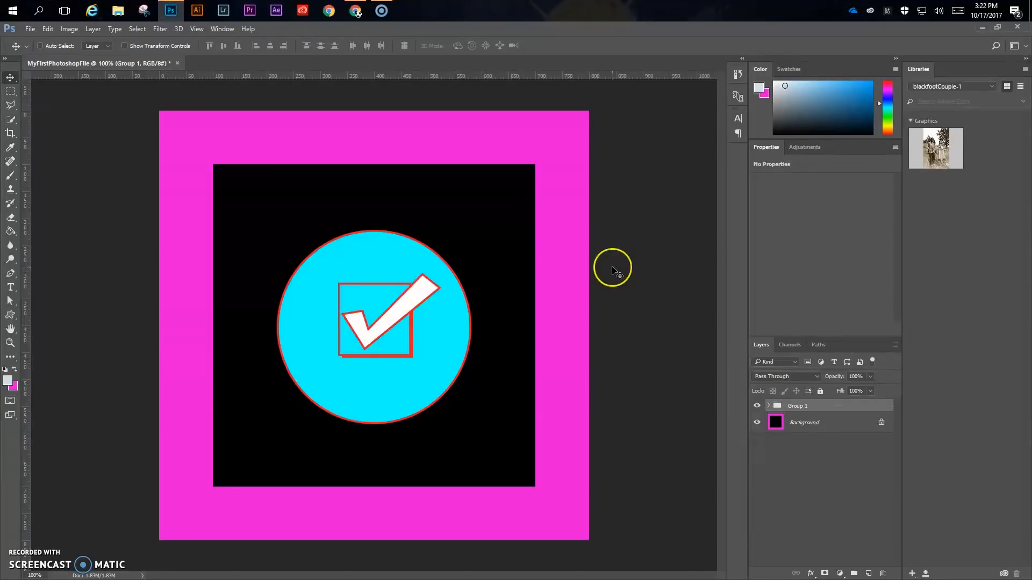
Undo the canvas size change and redo it.
click(47, 29)
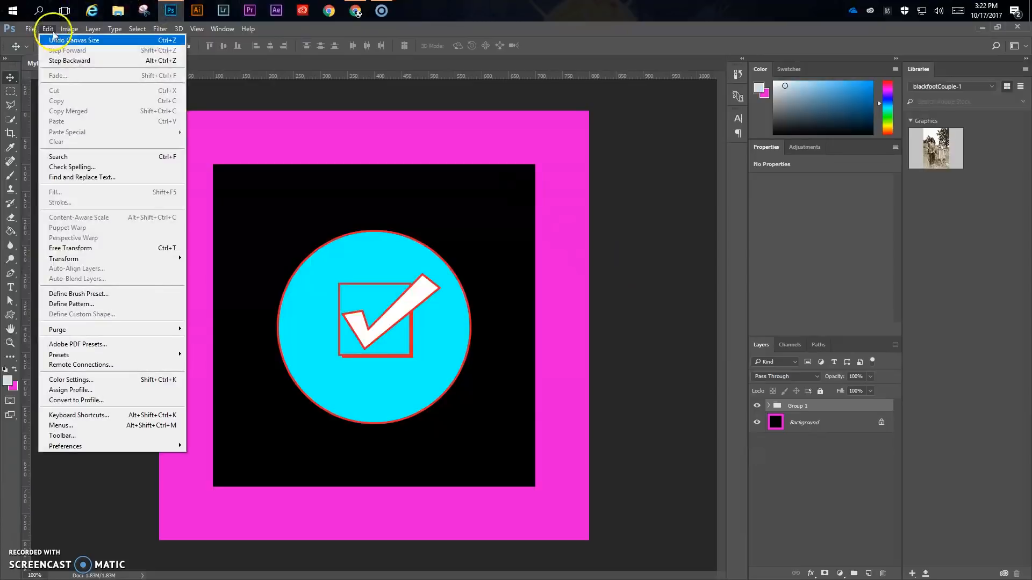
click(71, 40)
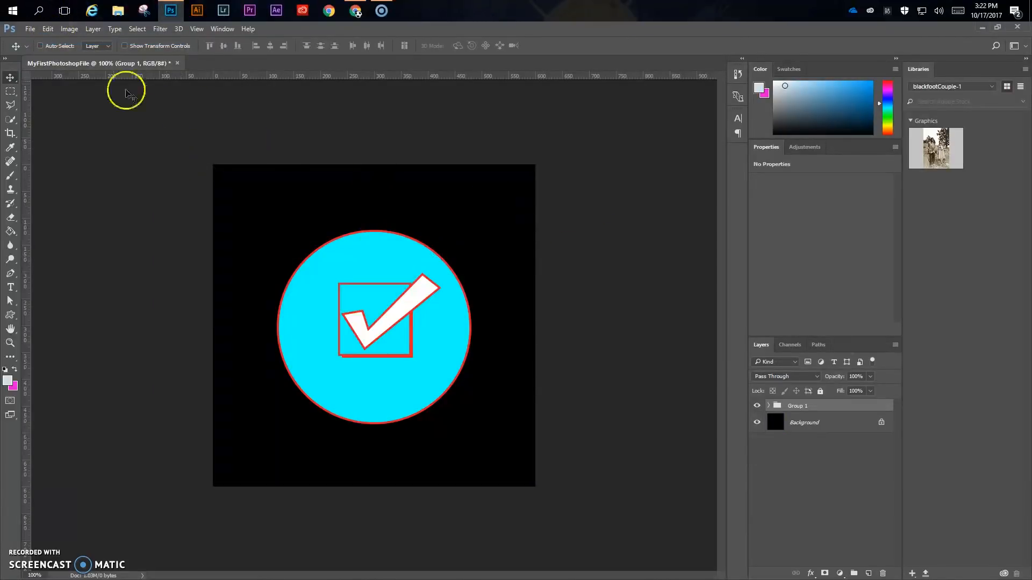
click(48, 29)
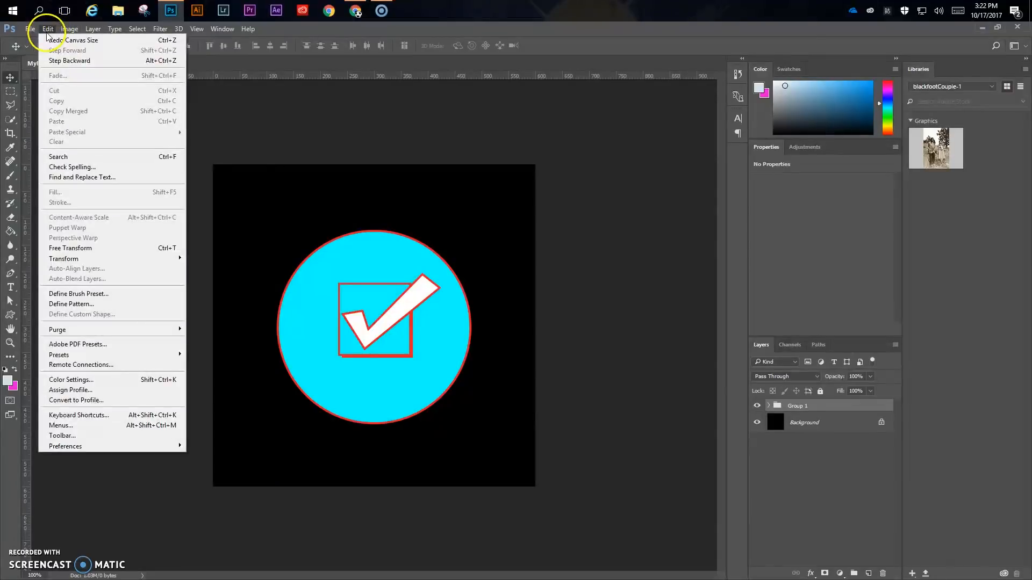
click(51, 40)
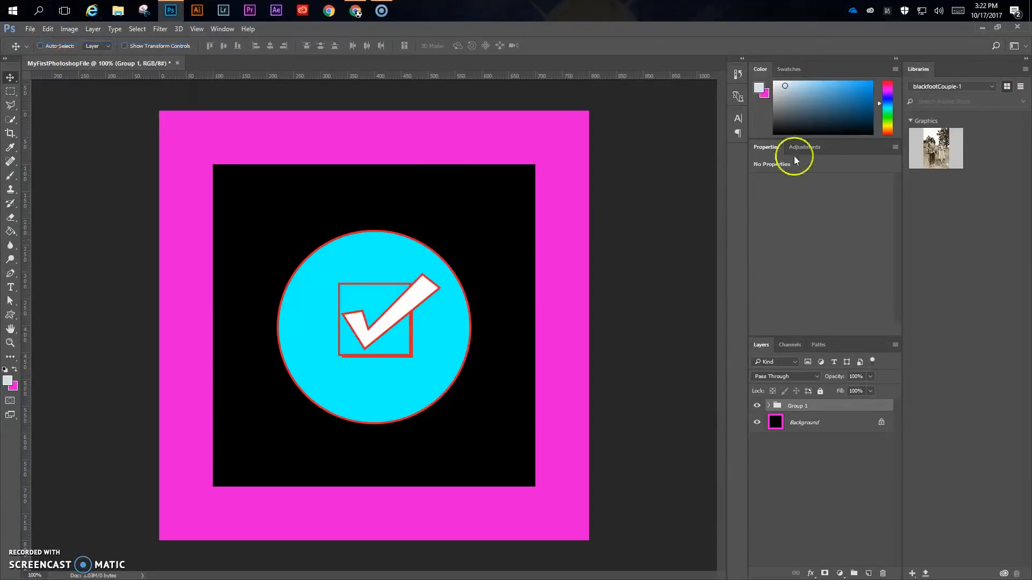
Revert the document to the Image Size state in its history.
click(738, 75)
drag(690, 137, 675, 353)
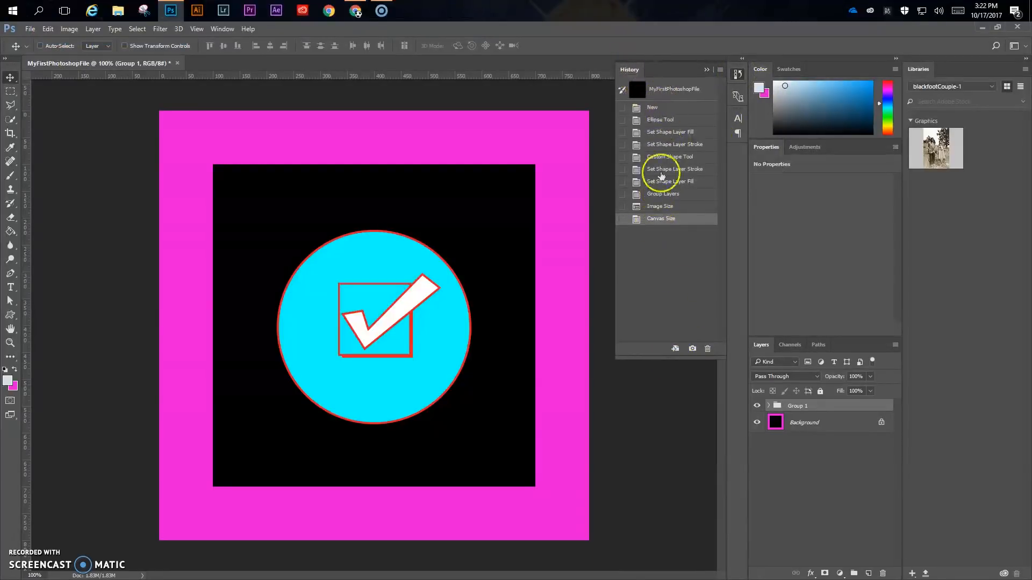
click(660, 206)
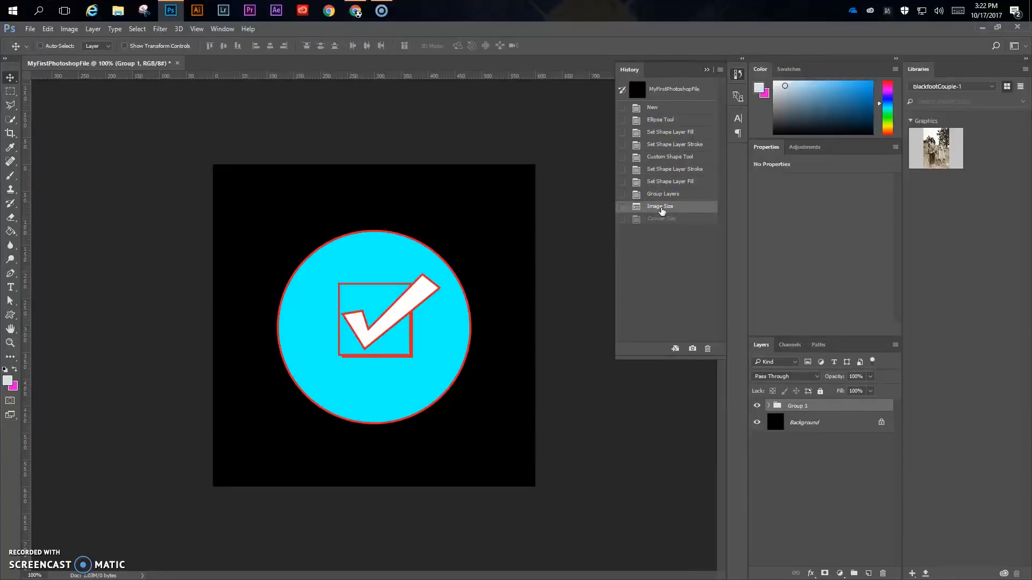
click(738, 74)
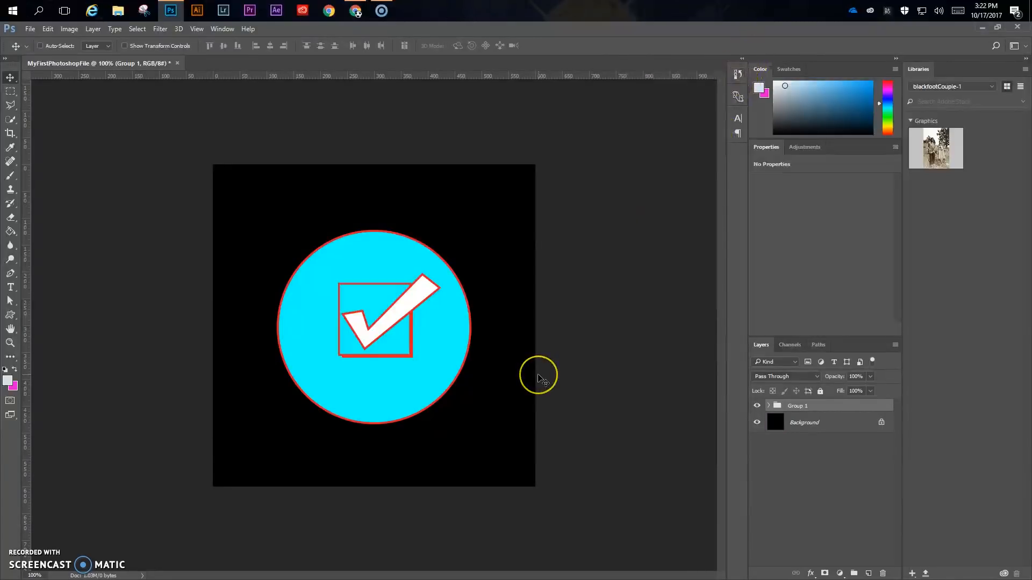
Set the background color to the cyan of the circle by sampling it from the artwork.
click(13, 387)
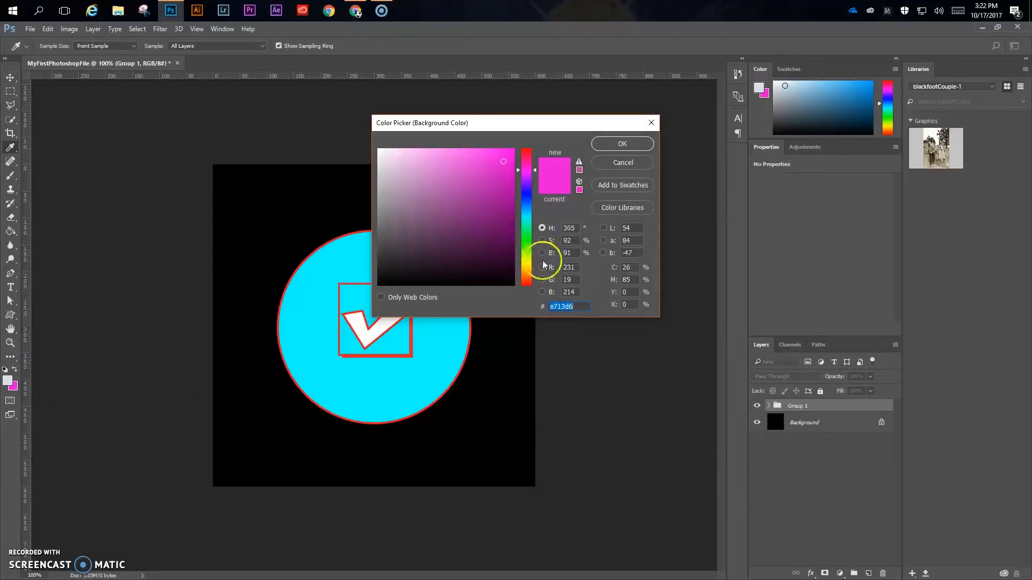
click(529, 216)
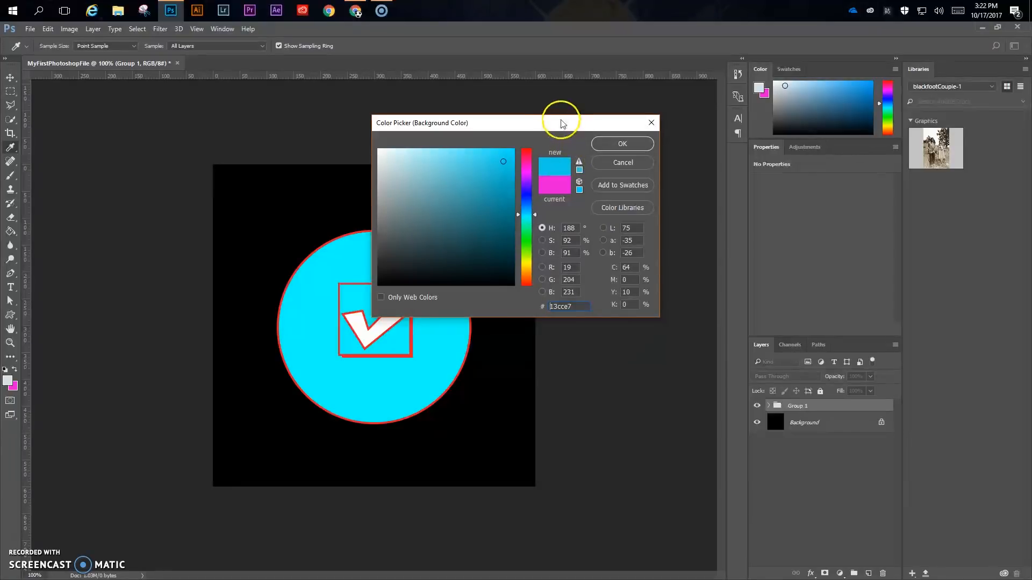
drag(561, 126, 720, 144)
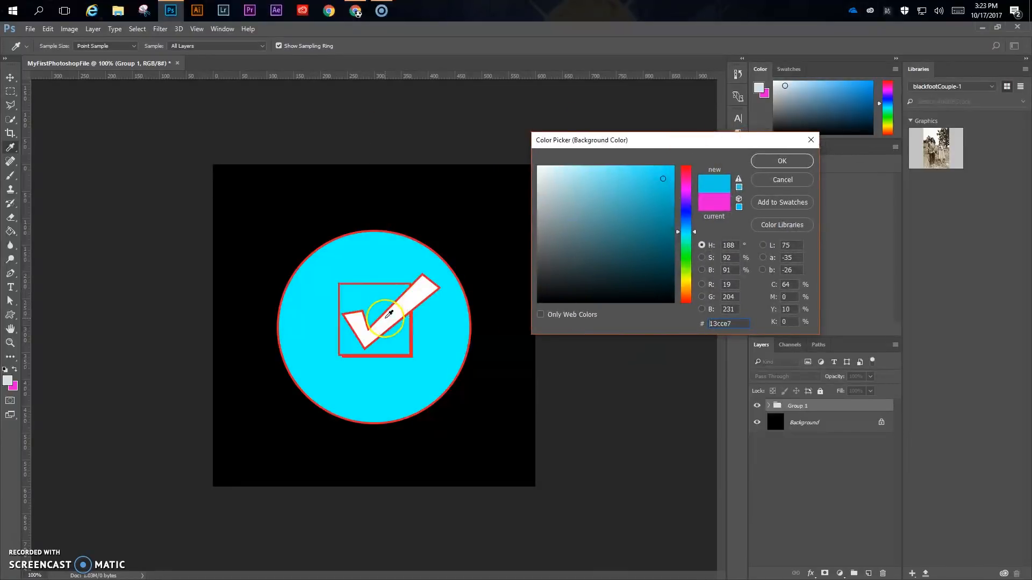
click(448, 308)
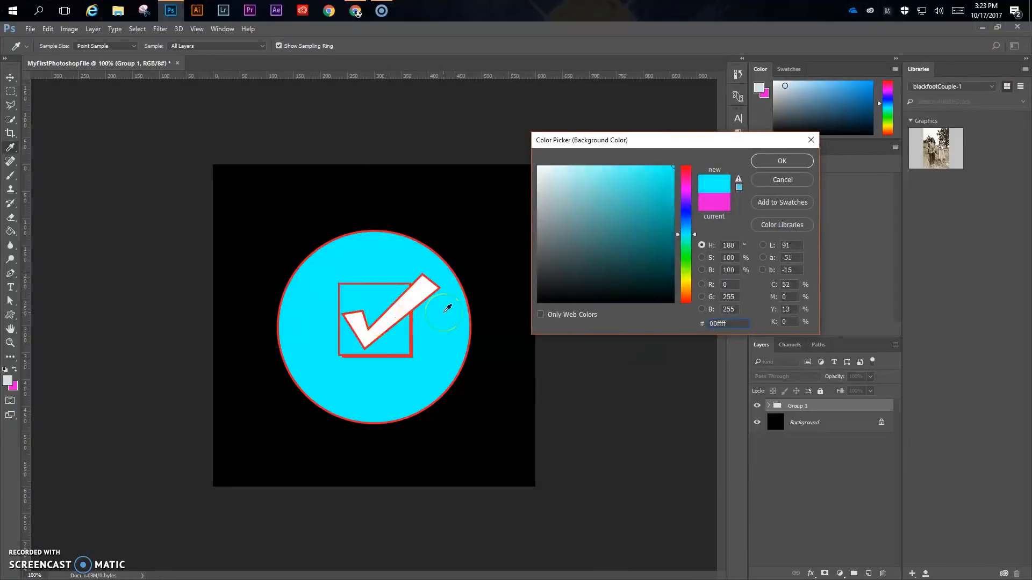
click(784, 161)
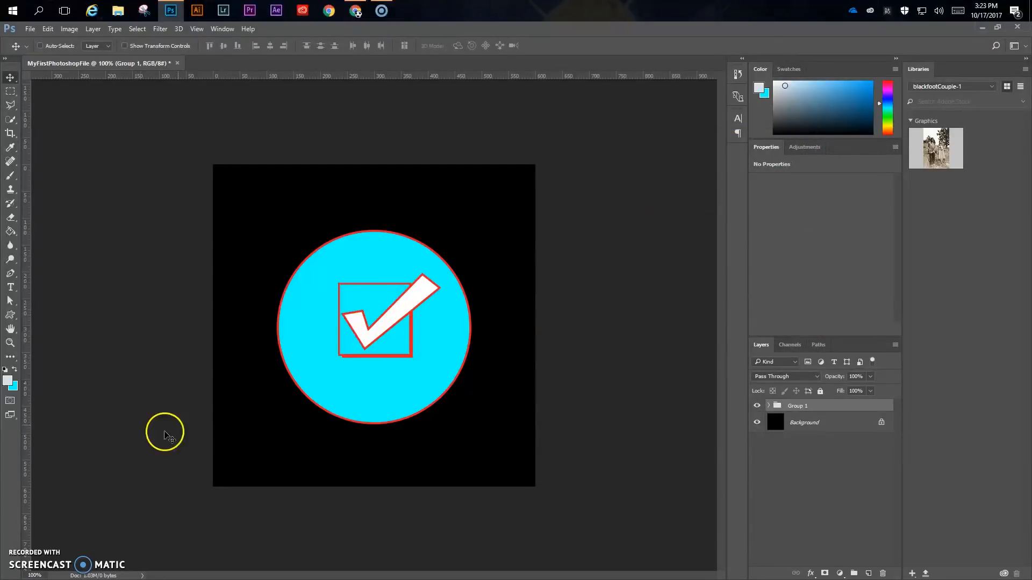
Enlarge the canvas to 800 by 800 pixels, filling the extension with the background color, and reset the foreground and background colors to their defaults.
click(69, 30)
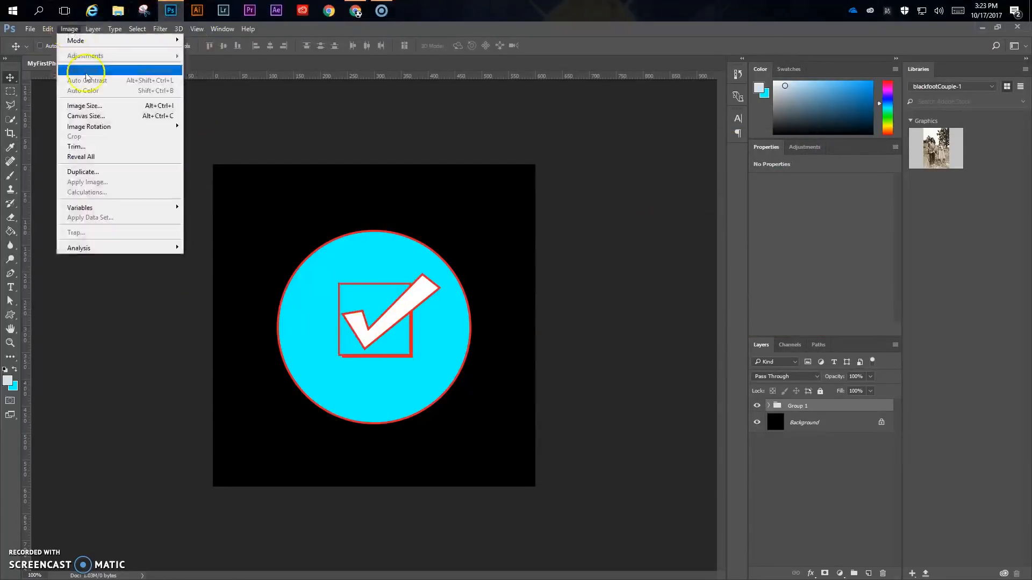
click(96, 116)
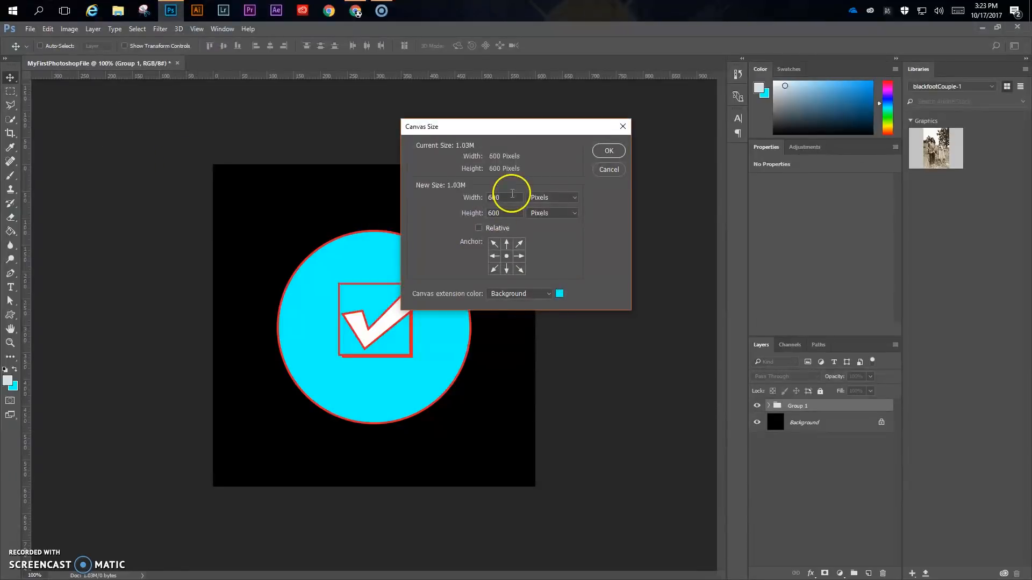
text(800)
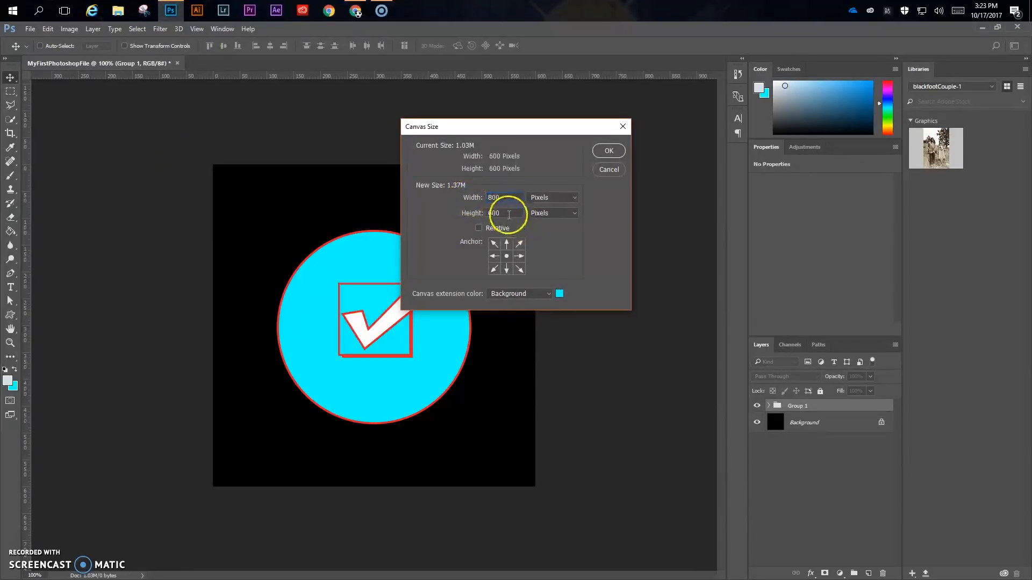
key(Tab)
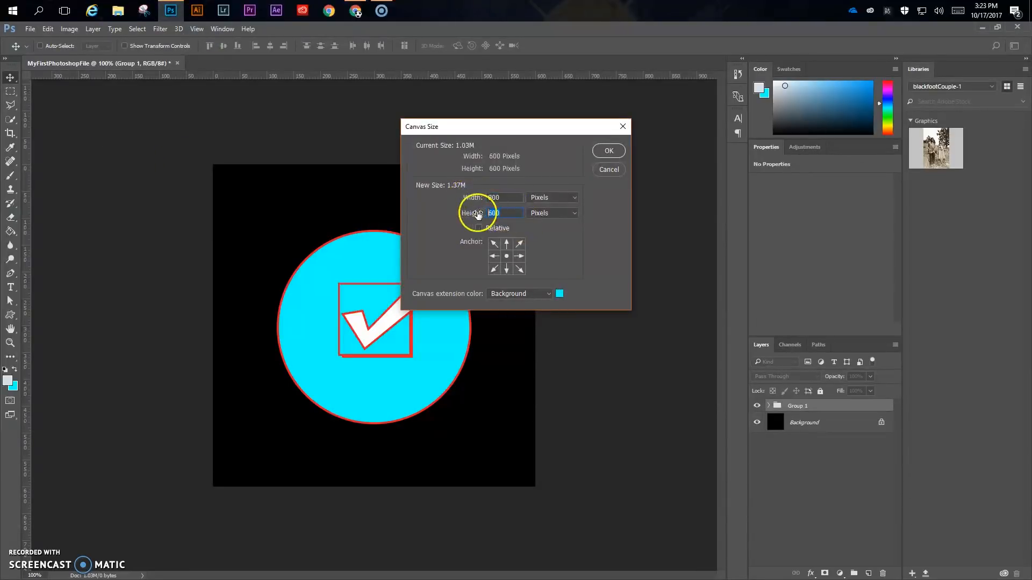
text(800)
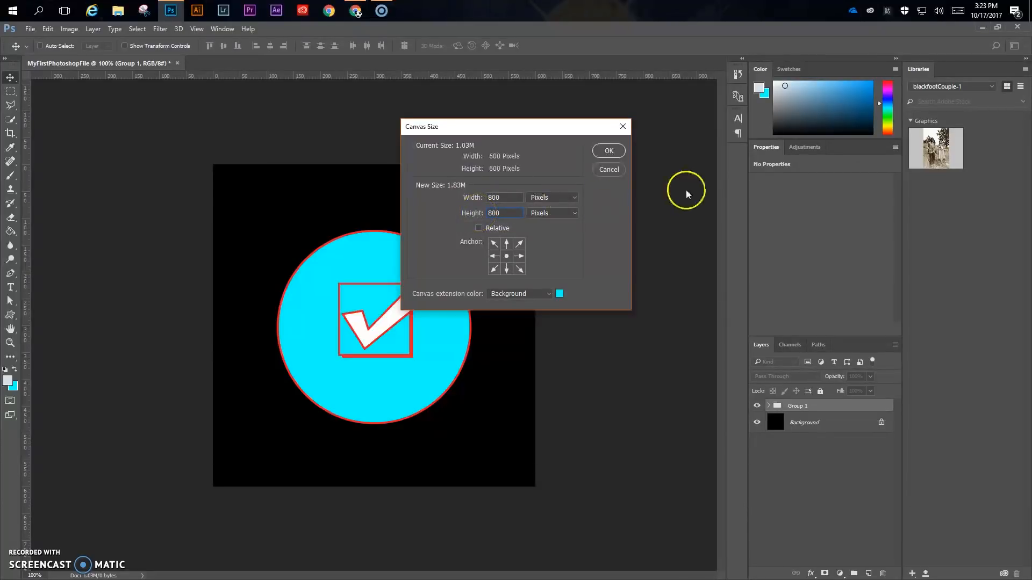
click(610, 151)
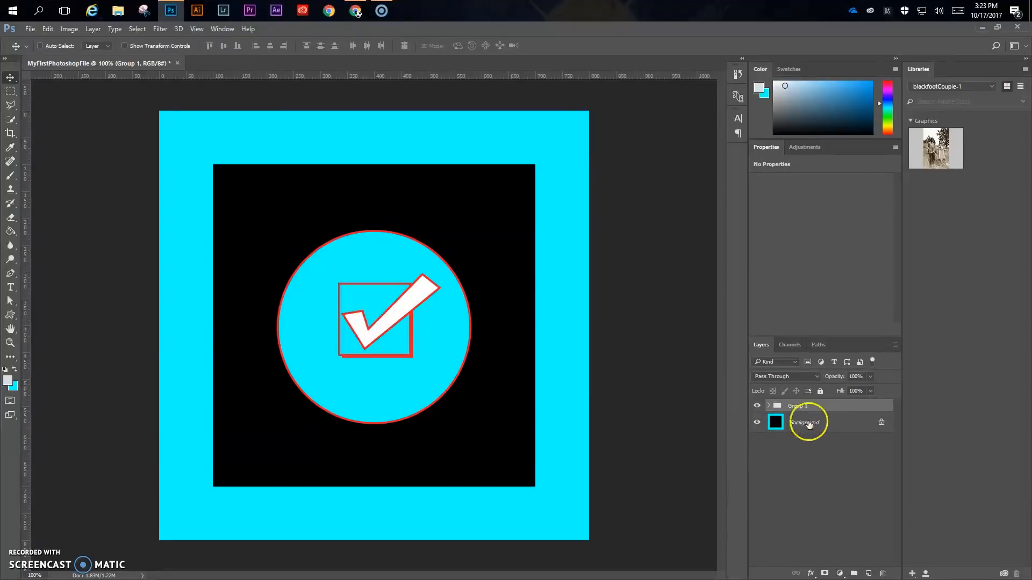
click(6, 370)
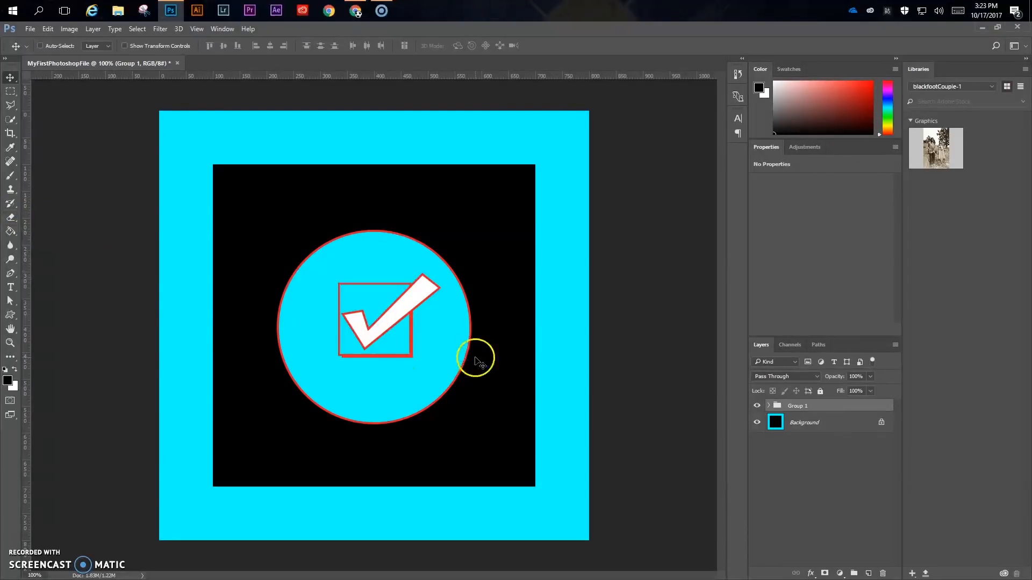
Resize the whole image to 600 by 600 pixels with the proportions linked.
click(67, 29)
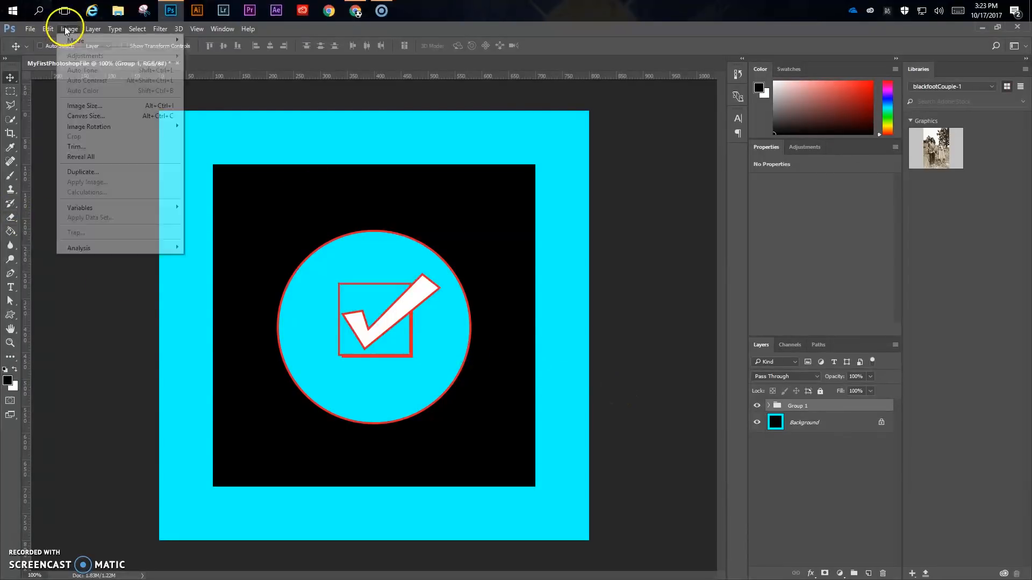
click(81, 110)
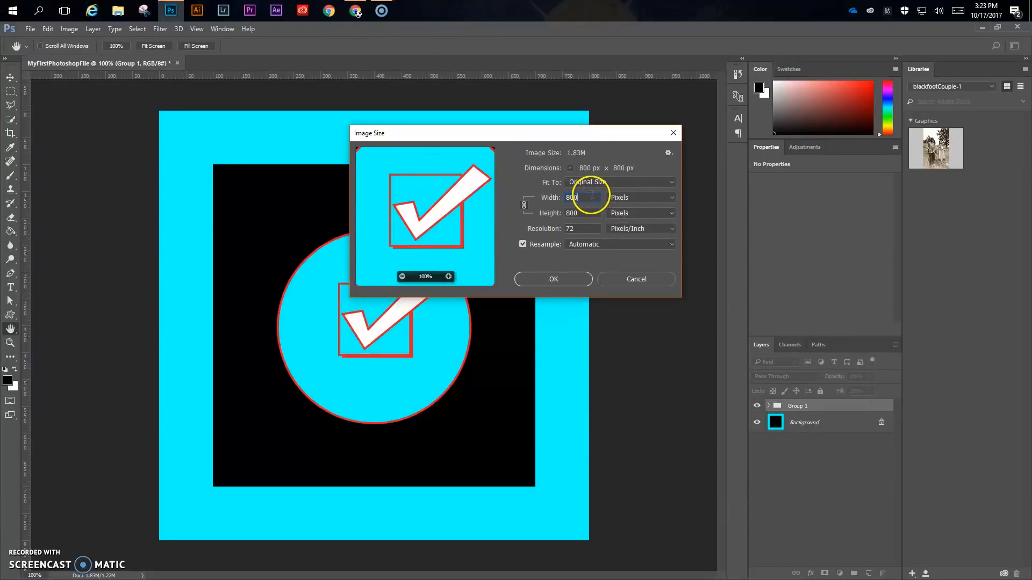
drag(591, 196, 557, 196)
text(600)
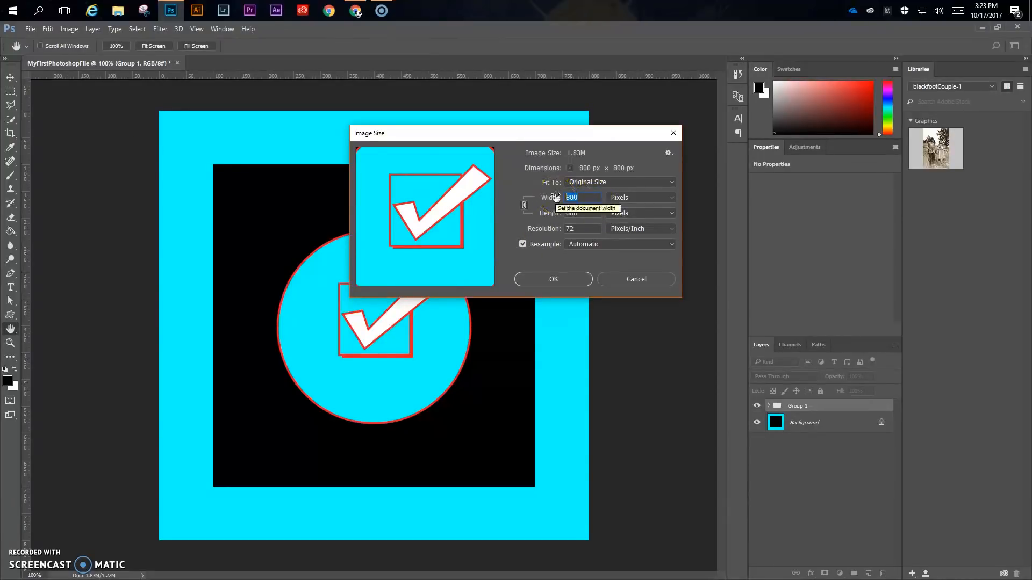
click(554, 278)
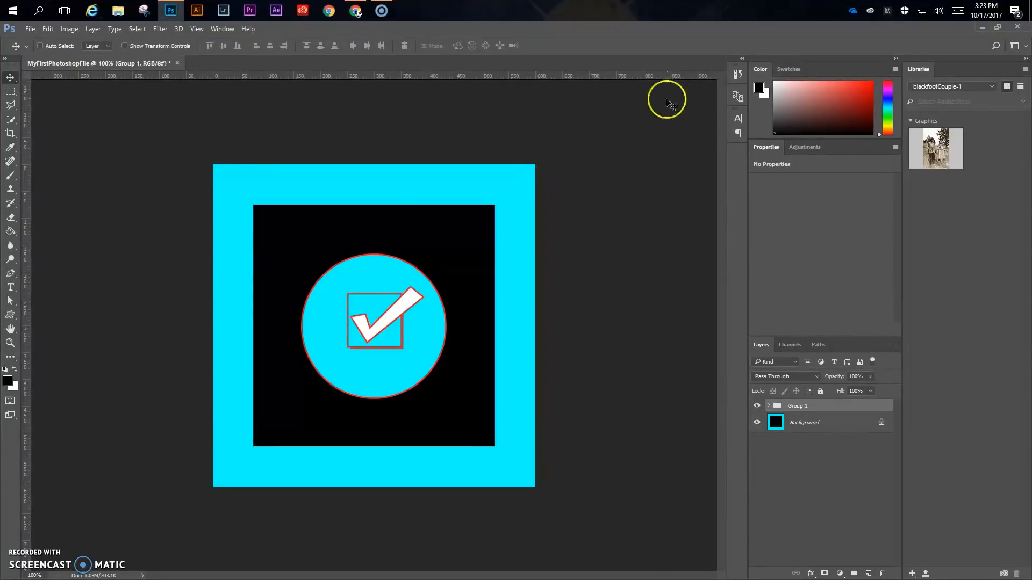
Revert the document to the Canvas Size state in its history.
click(738, 74)
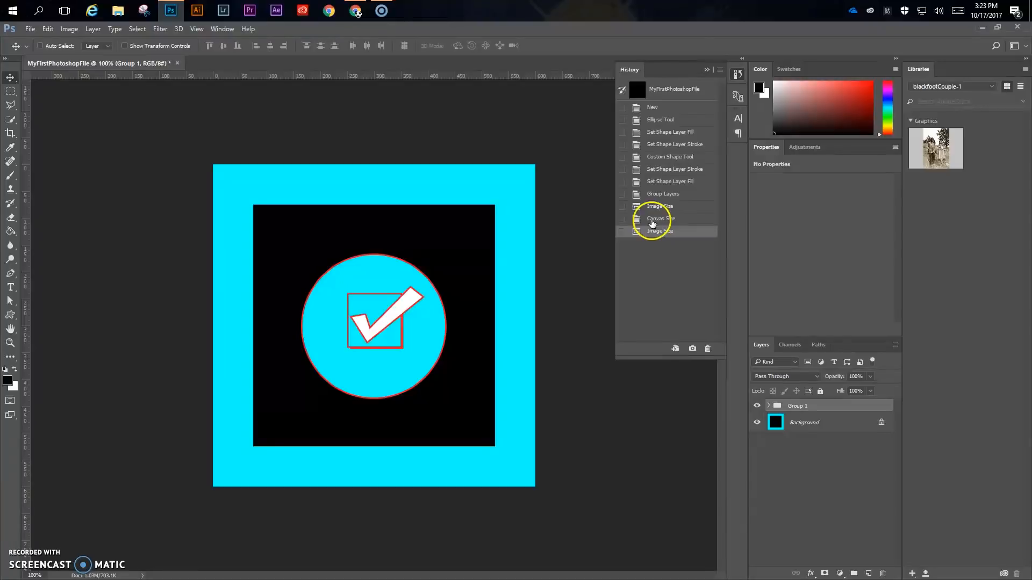
click(660, 218)
click(737, 73)
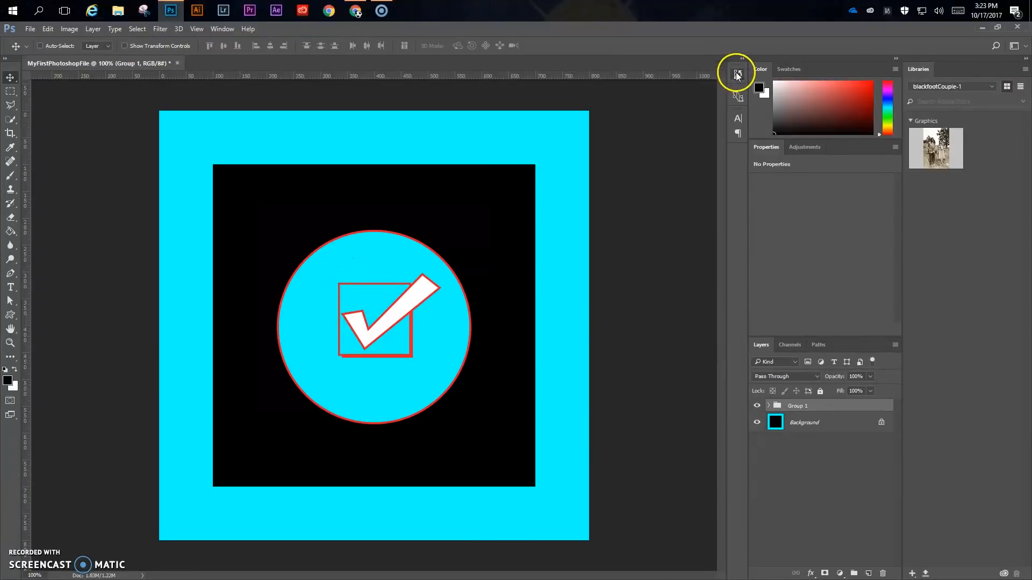
Reduce the canvas to 600 by 600 pixels from the centre and accept the clipping of the outer border.
click(70, 29)
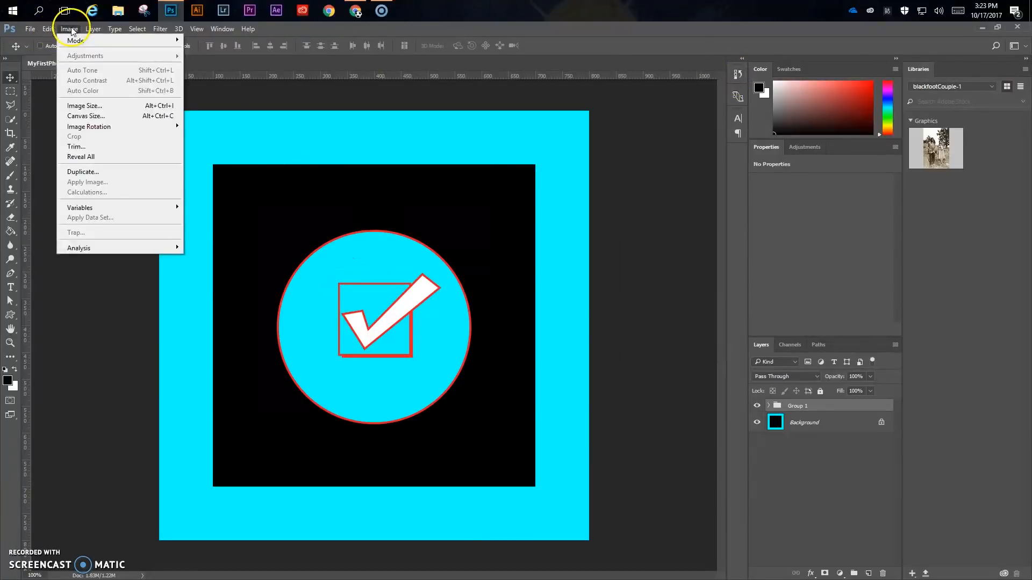
click(84, 116)
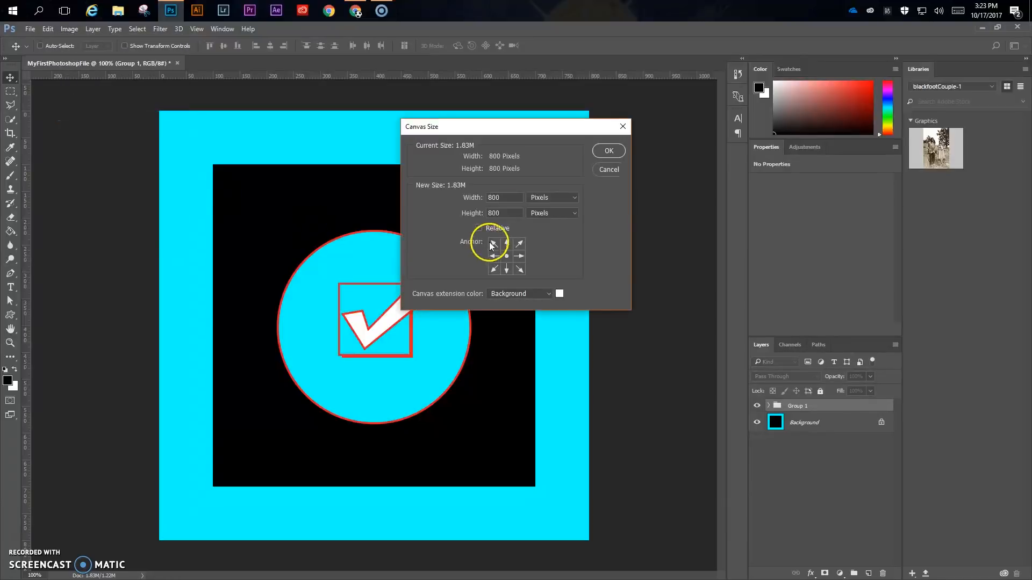
click(505, 246)
drag(511, 198, 460, 199)
text(600)
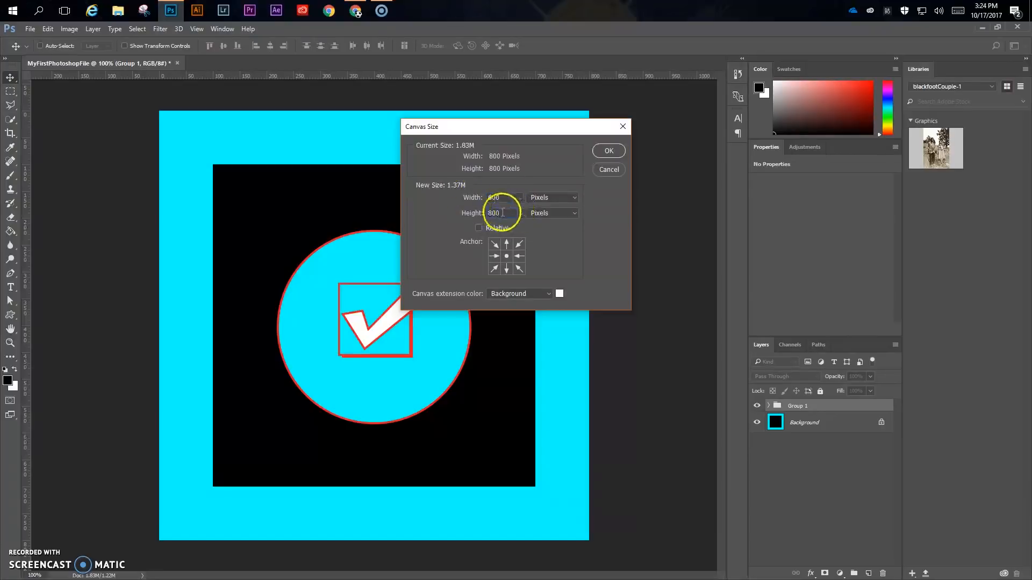
drag(503, 212, 472, 212)
text(600)
click(608, 151)
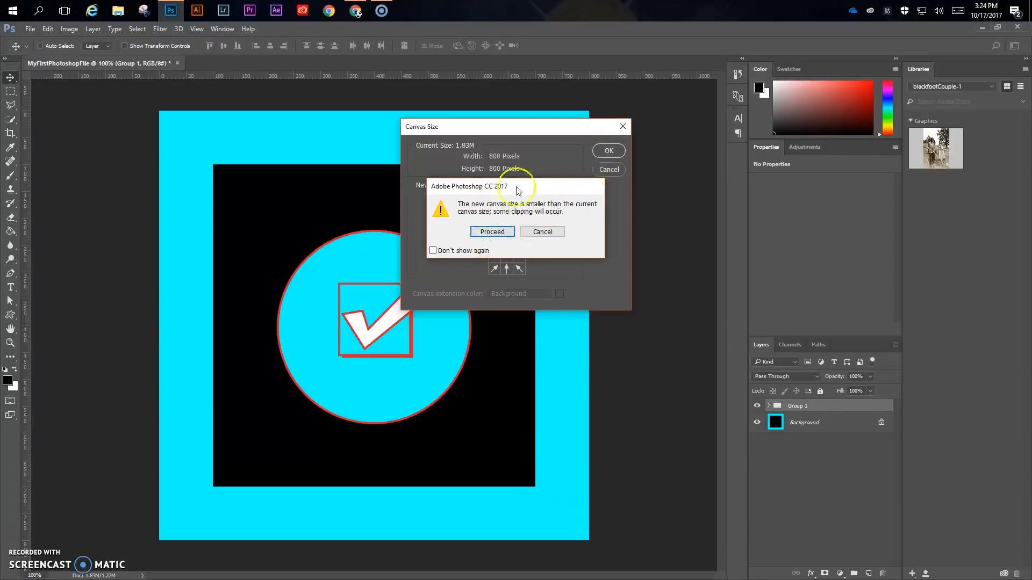
click(488, 233)
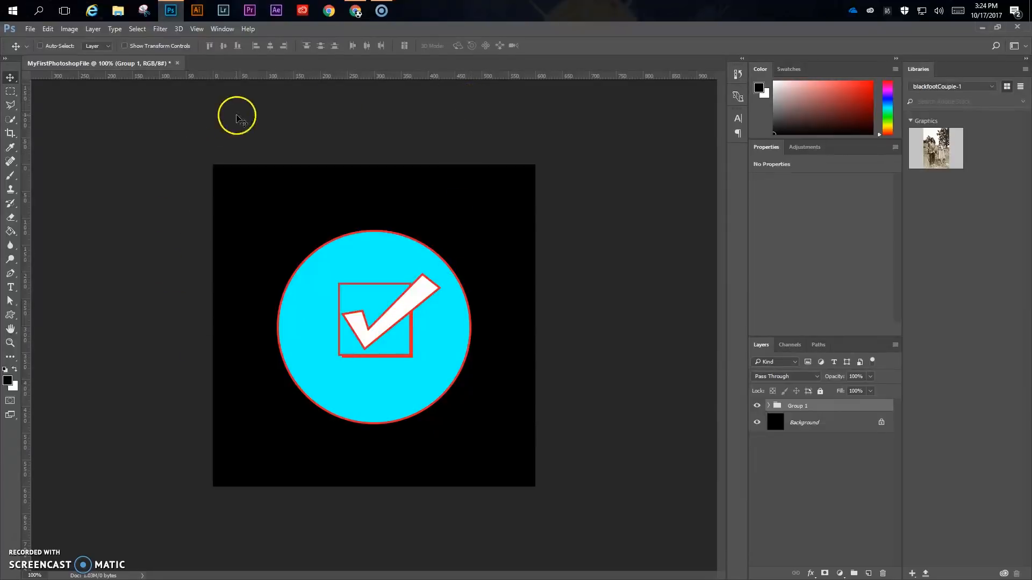
Extend the canvas height to 700 pixels, anchored at the top centre with the width at 600 pixels, using the background color.
click(70, 29)
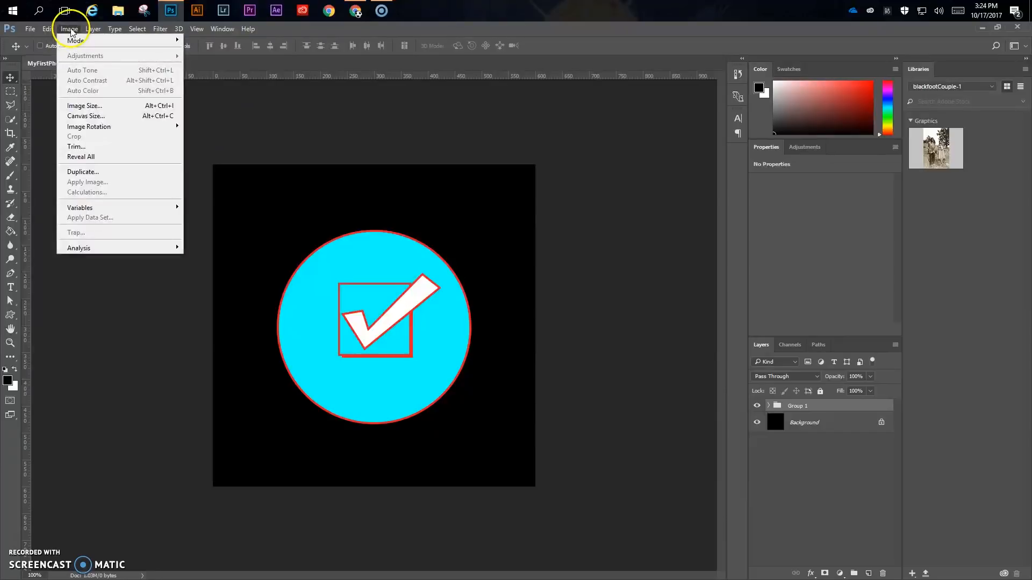
click(86, 116)
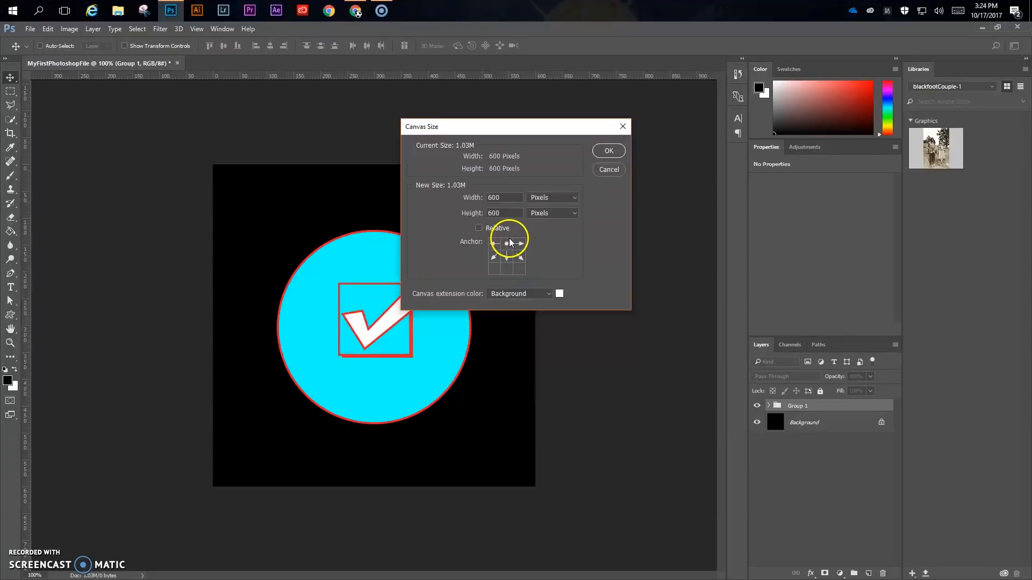
click(507, 198)
text(700)
drag(500, 197, 472, 214)
text(600700)
click(610, 151)
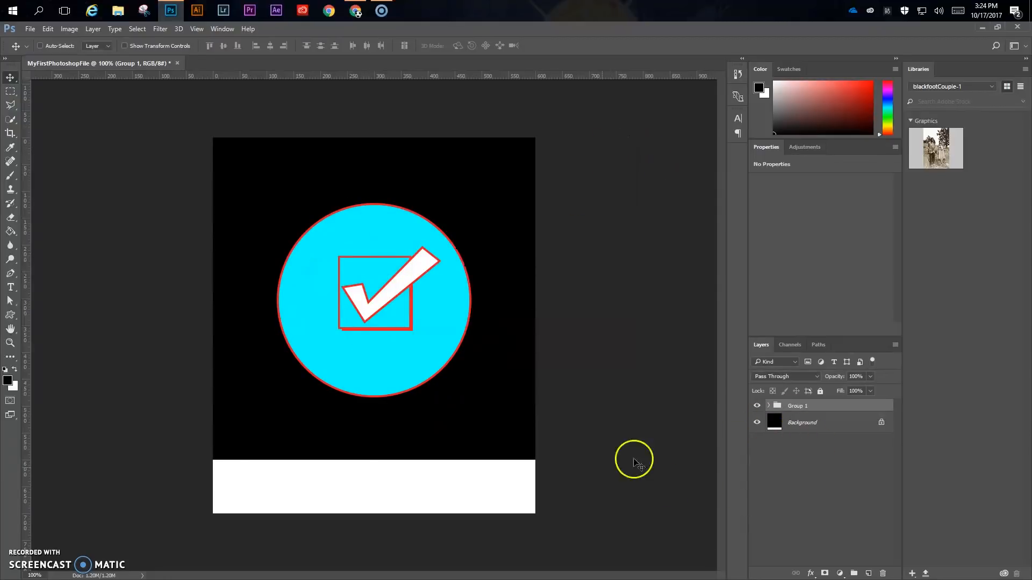
Fill the white strip at the bottom of the Background layer with the black foreground color using the Paint Bucket tool.
click(12, 386)
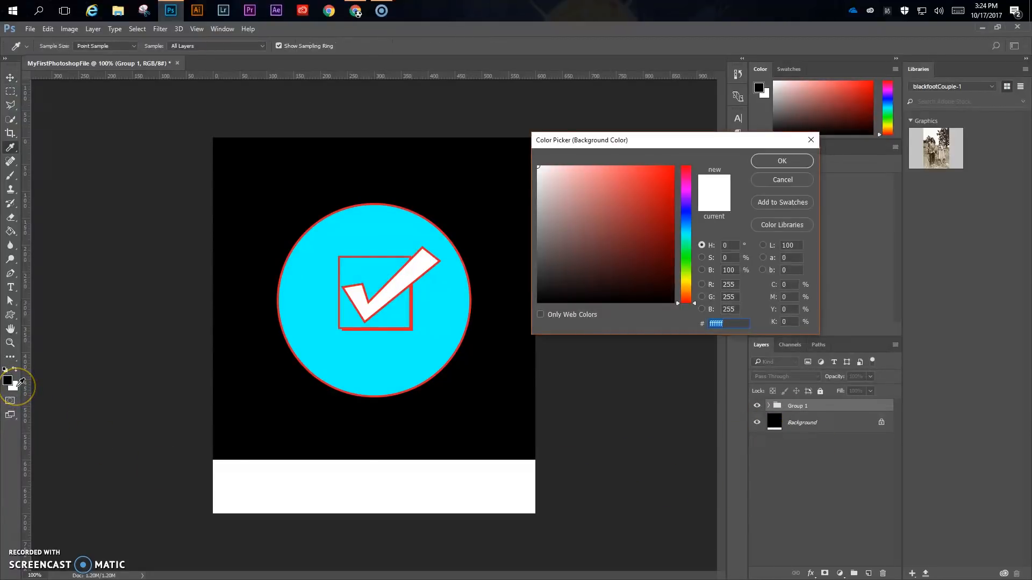
click(795, 182)
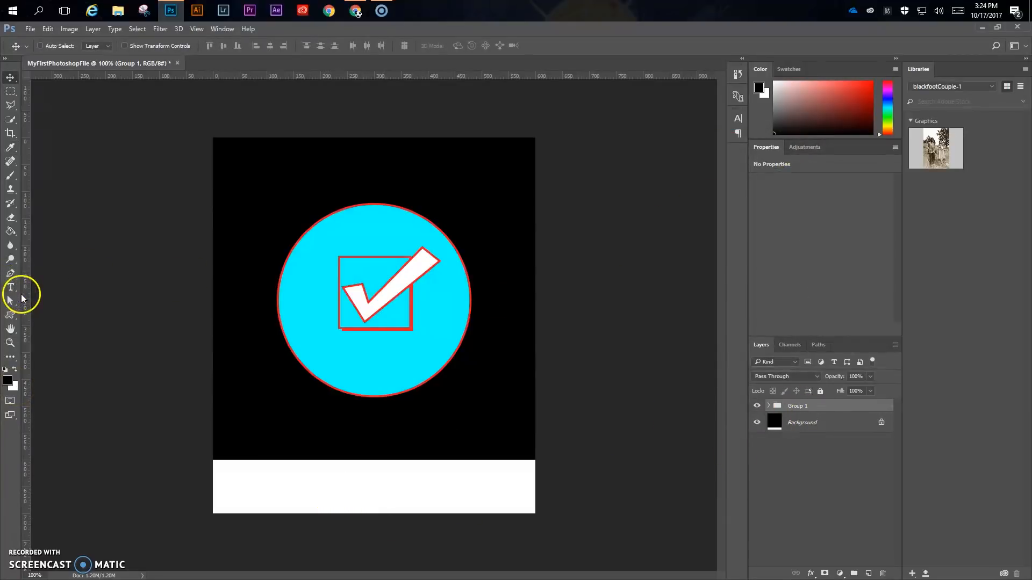
click(11, 232)
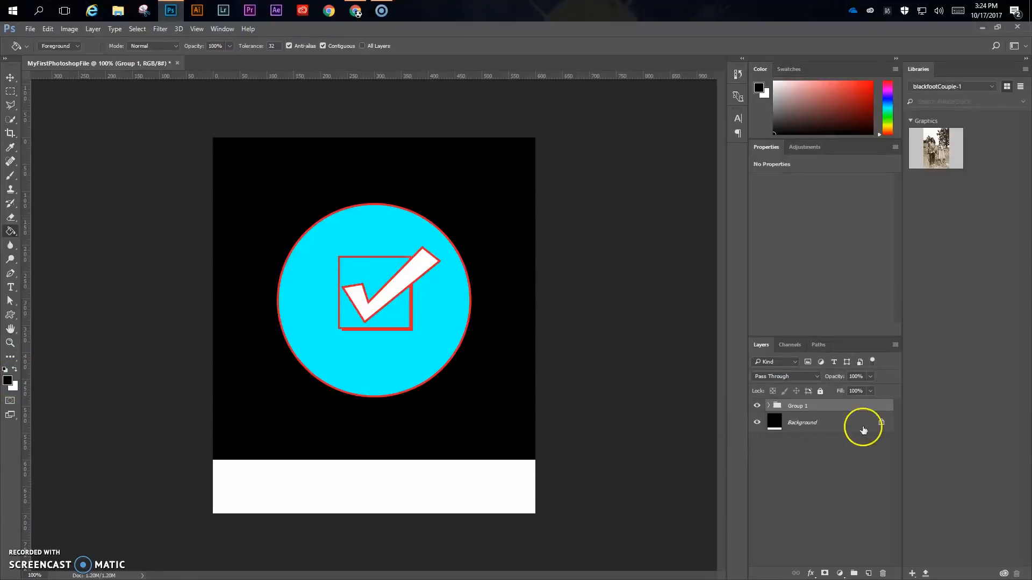
click(830, 426)
click(301, 484)
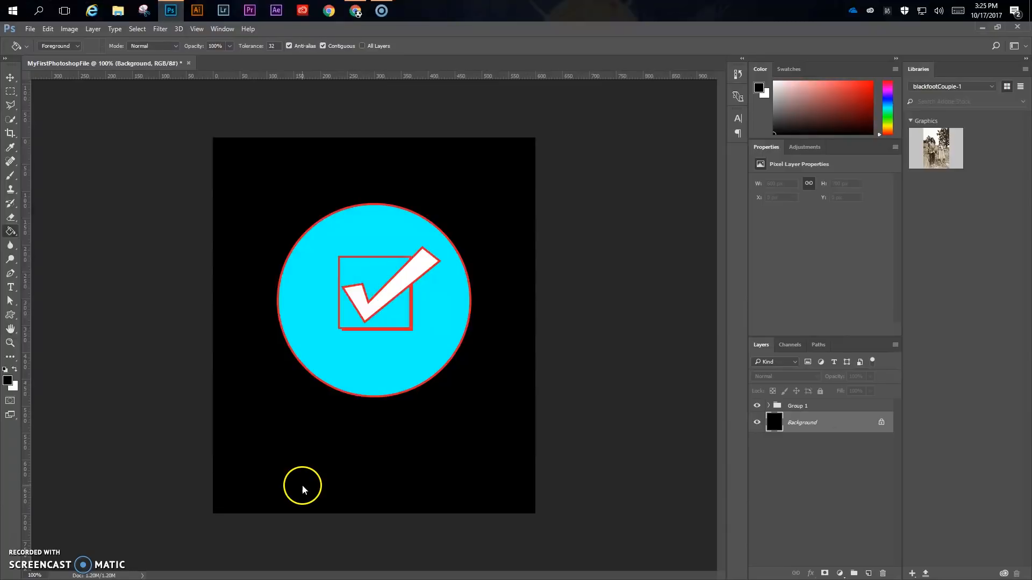
Resize the image with width and height unlinked, setting only the height to 600 pixels and keeping the width at 600 pixels.
click(666, 218)
click(310, 103)
click(66, 29)
click(91, 106)
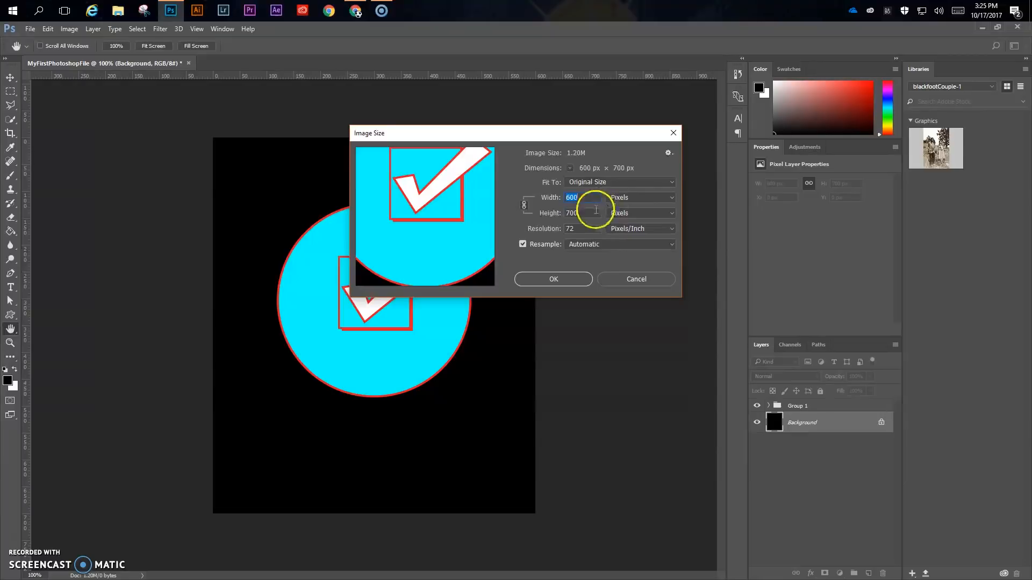
click(525, 204)
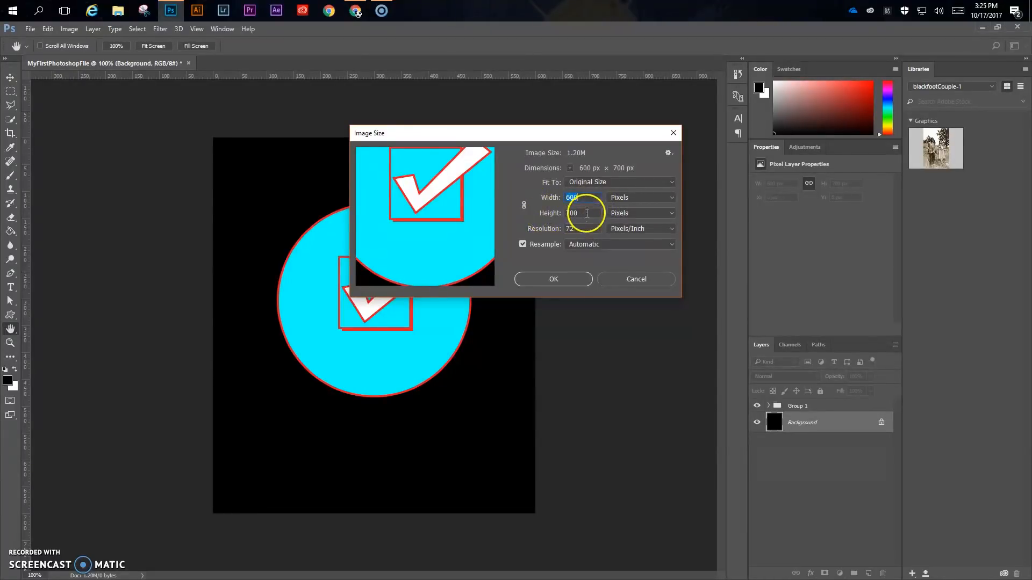
click(572, 213)
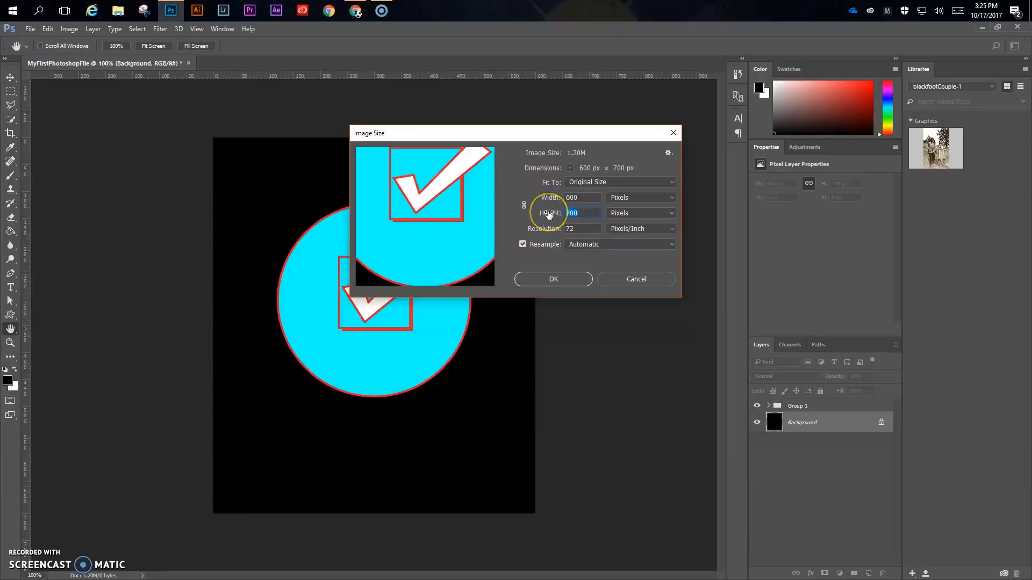
text(6)
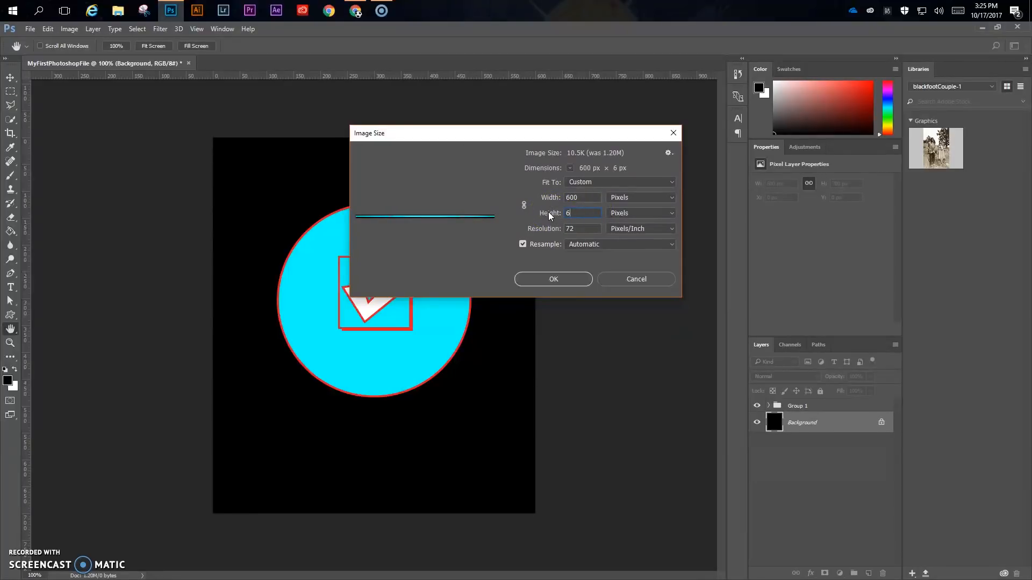
text(0)
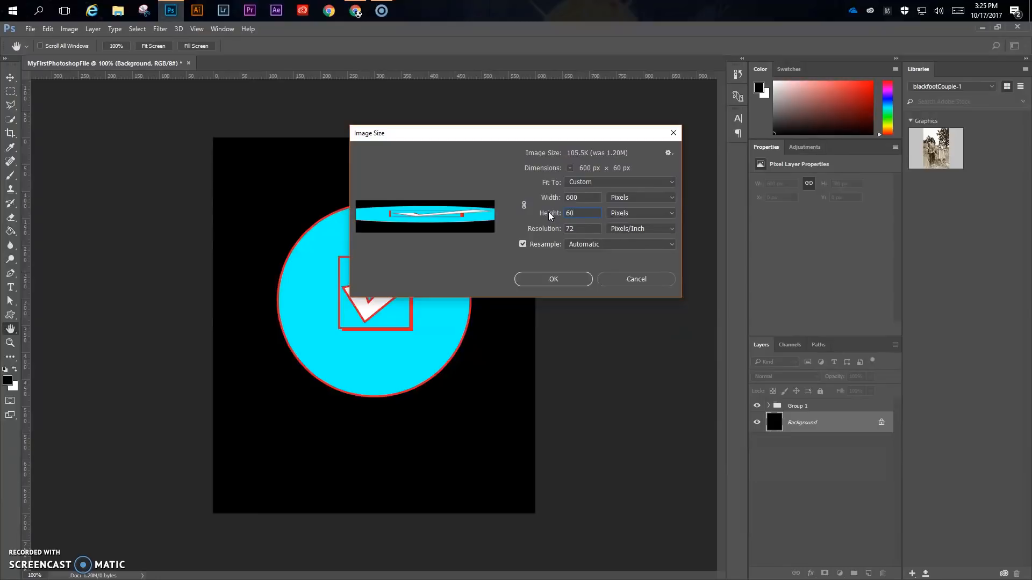
text(0)
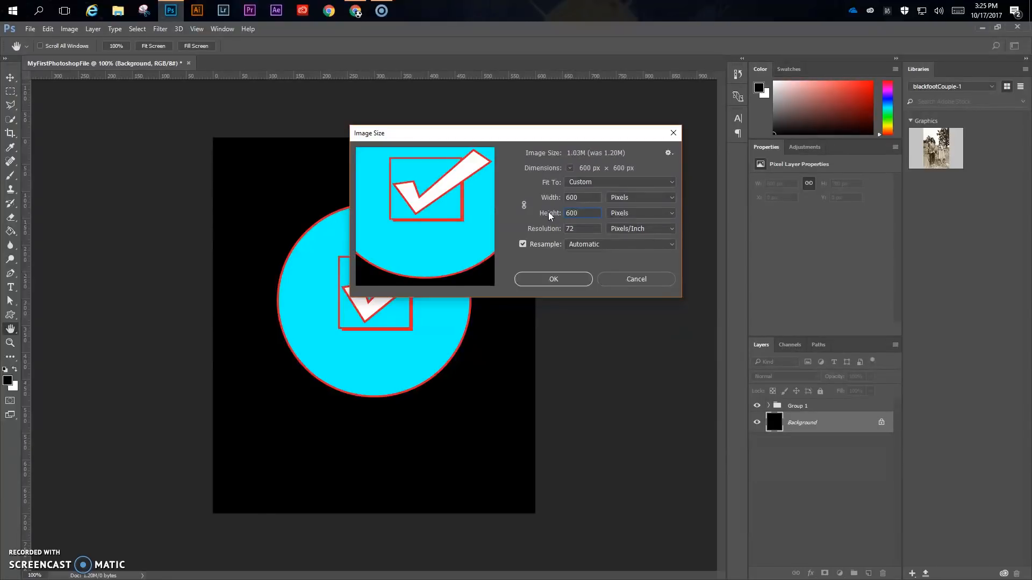
click(567, 278)
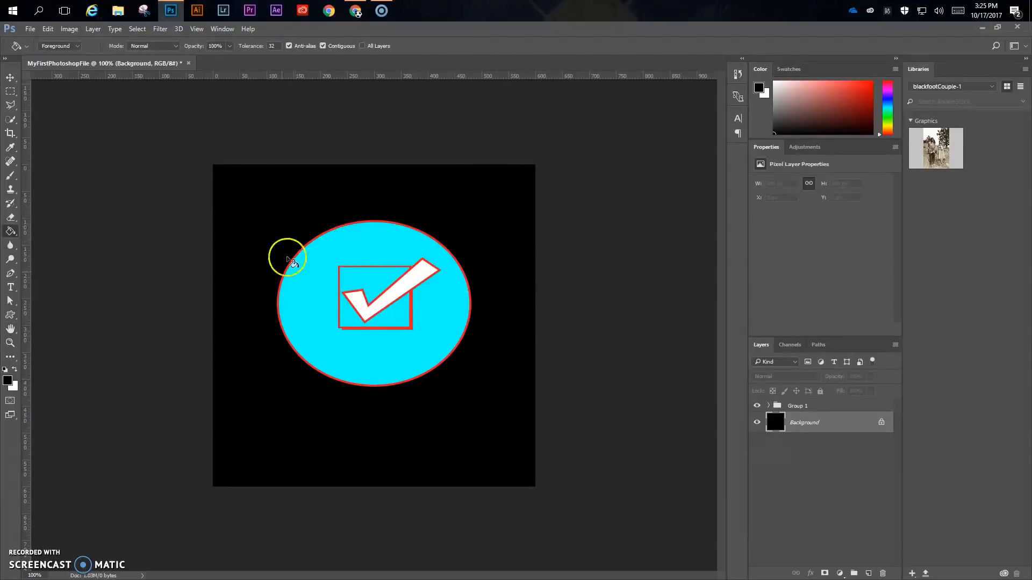
Revert the document to the Paint Bucket state in its history to undo the image resize.
click(10, 77)
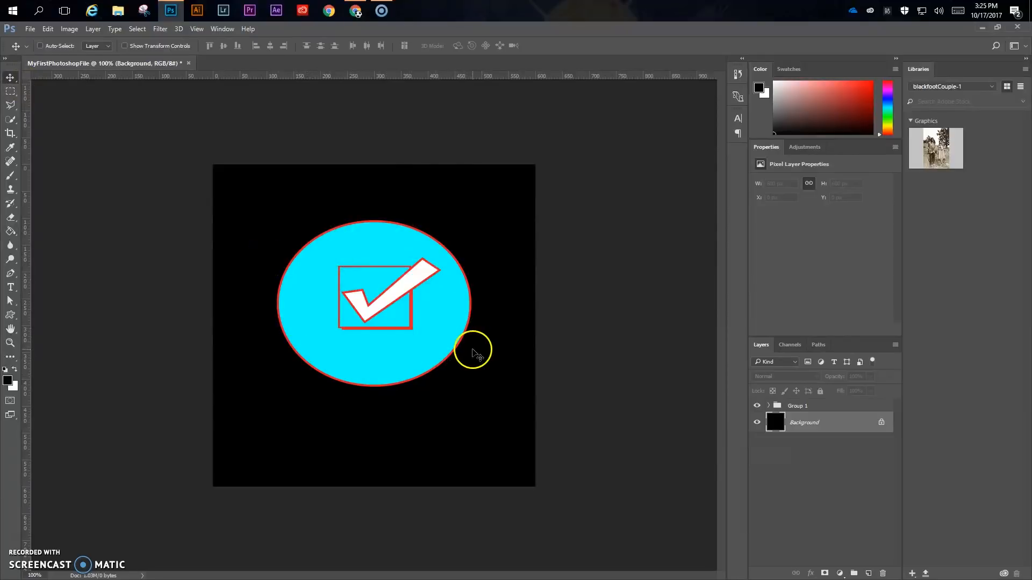
click(738, 73)
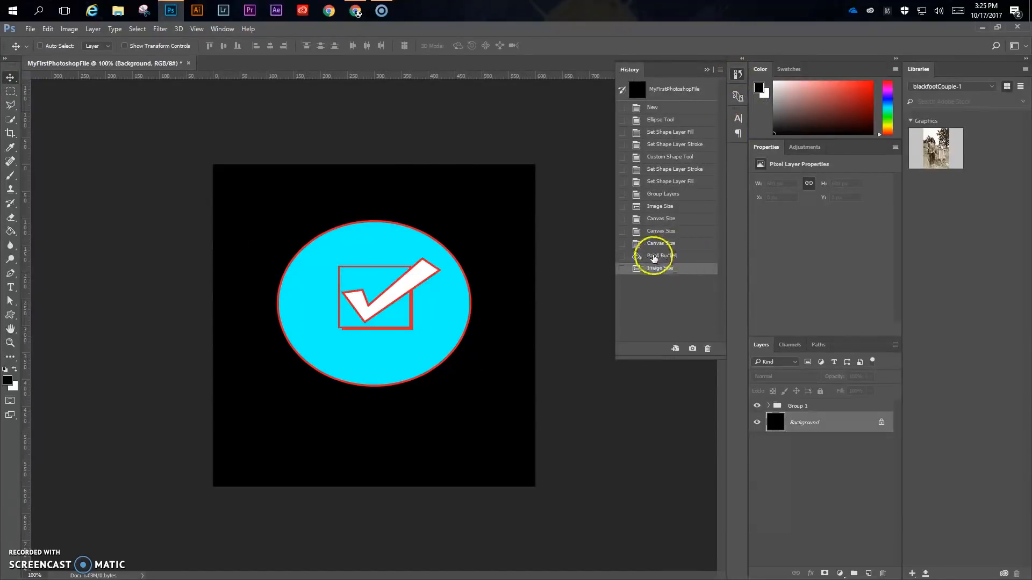
click(660, 255)
click(737, 74)
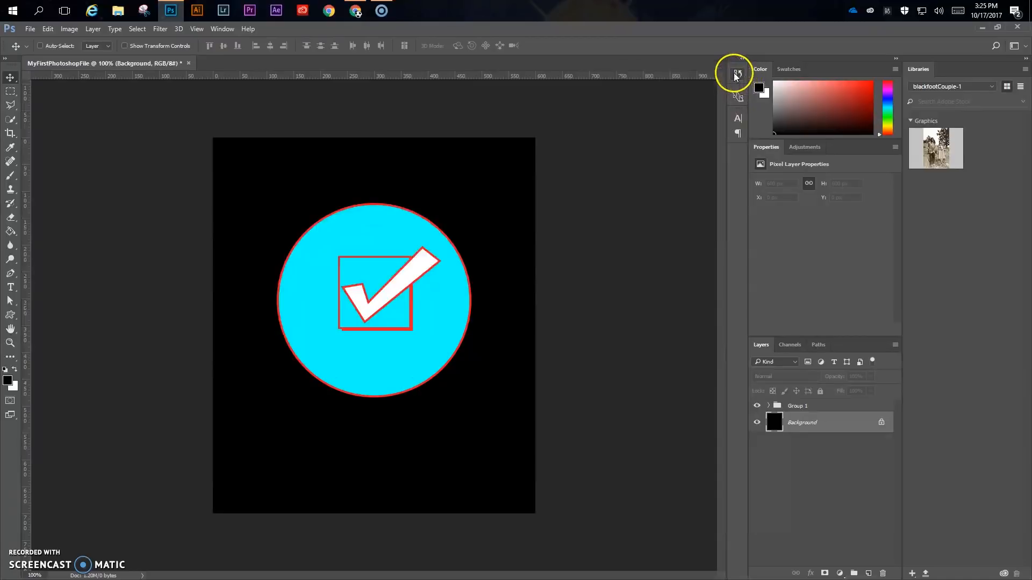
Reduce the canvas height to 600 pixels, anchored at the top centre, and accept the clipping.
click(68, 29)
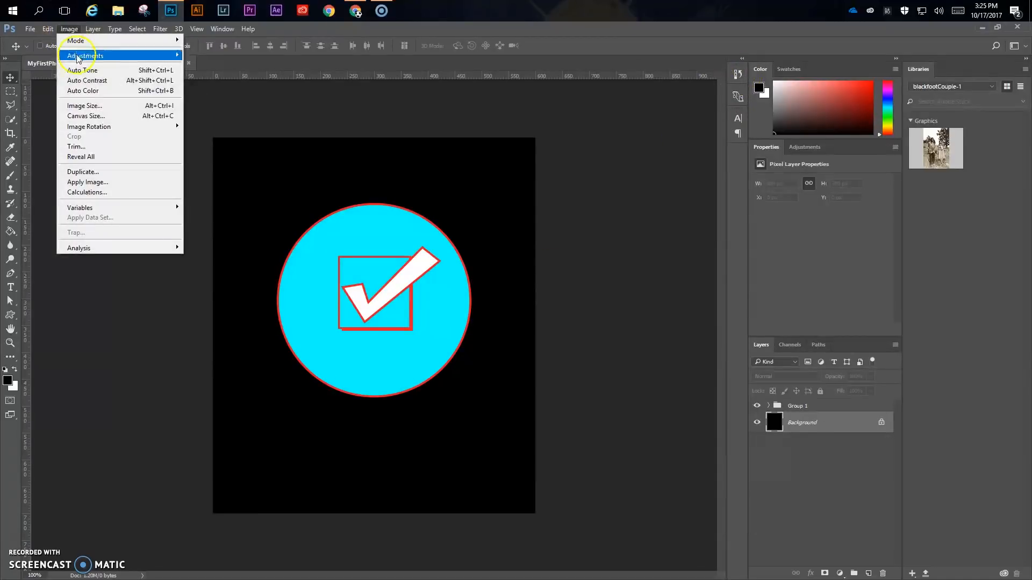
click(86, 115)
double_click(496, 212)
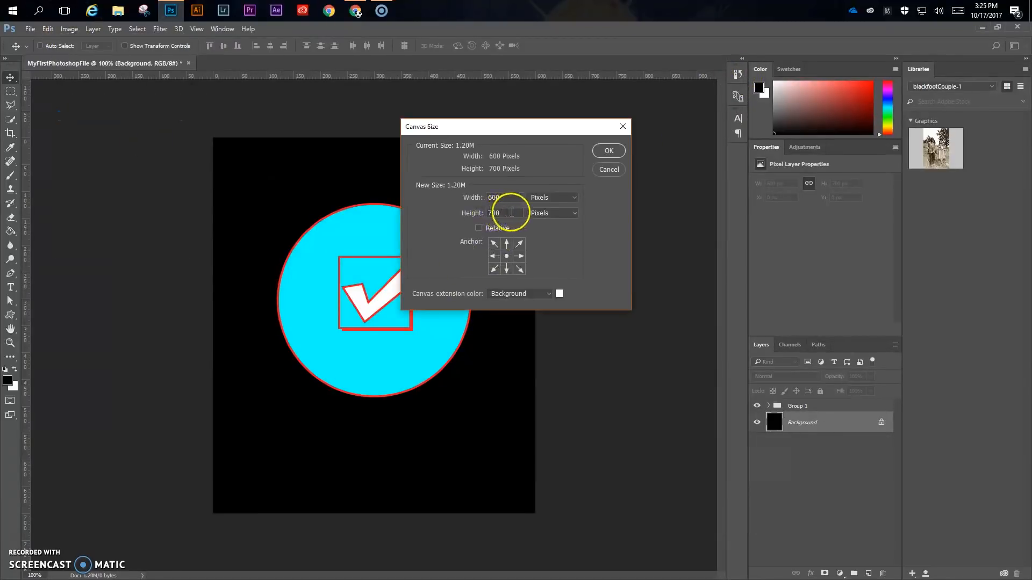
text(600)
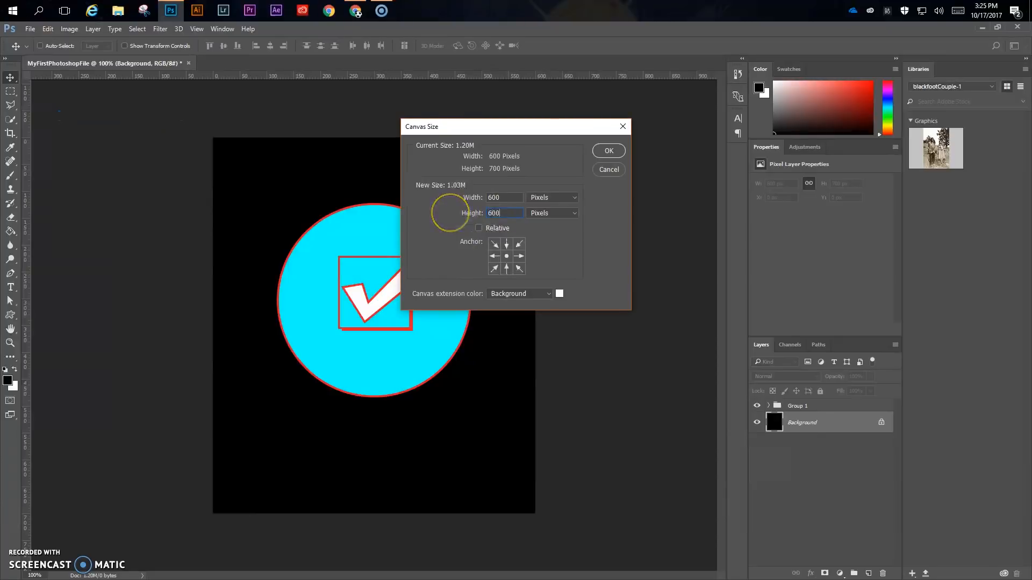
click(512, 240)
click(506, 245)
click(613, 151)
click(491, 232)
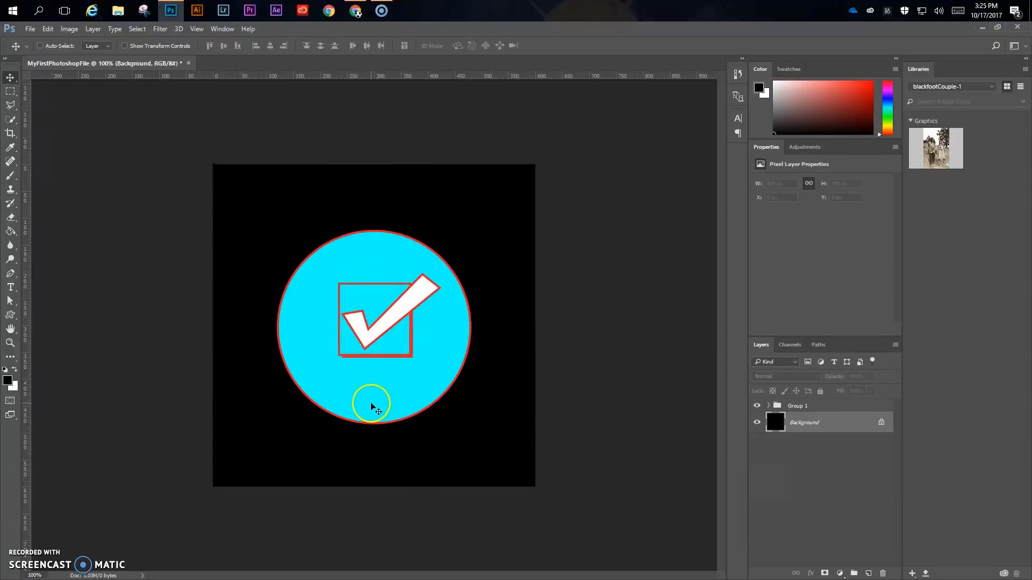
Save the document in the Documents folder as MyFirstPhotoshopFile in Photoshop (PSD) format with Maximize Compatibility enabled.
click(30, 29)
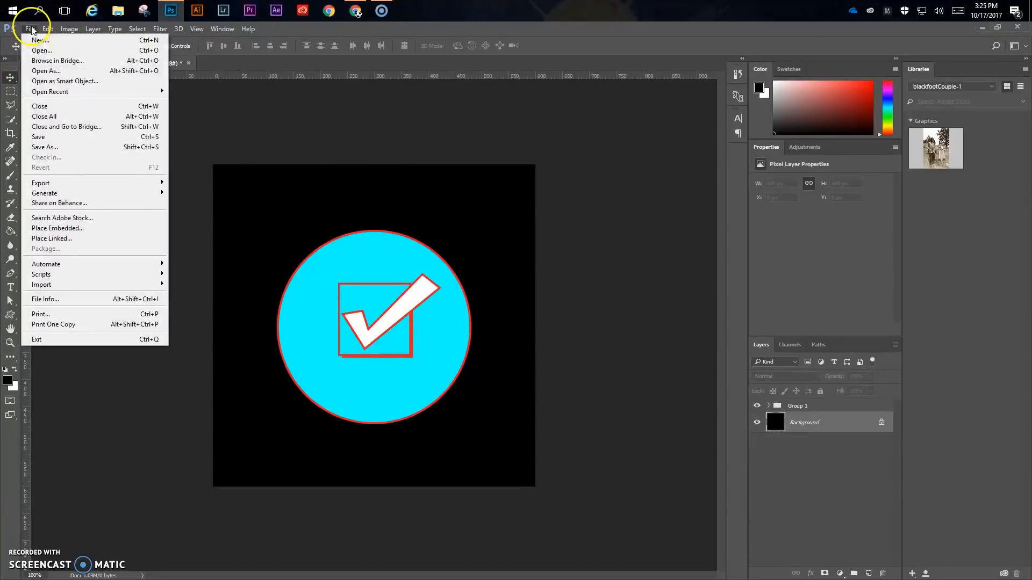
click(48, 151)
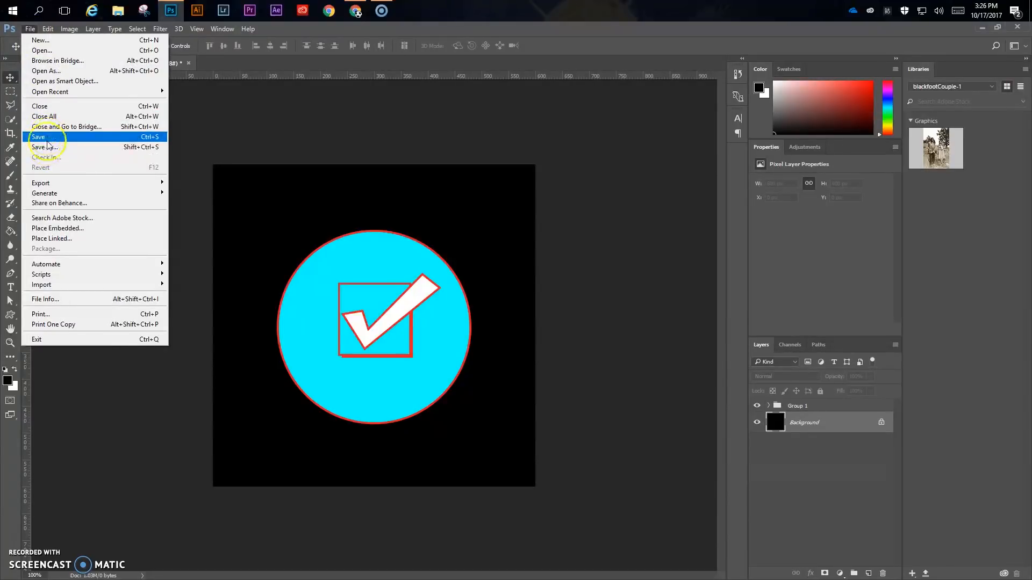
click(45, 147)
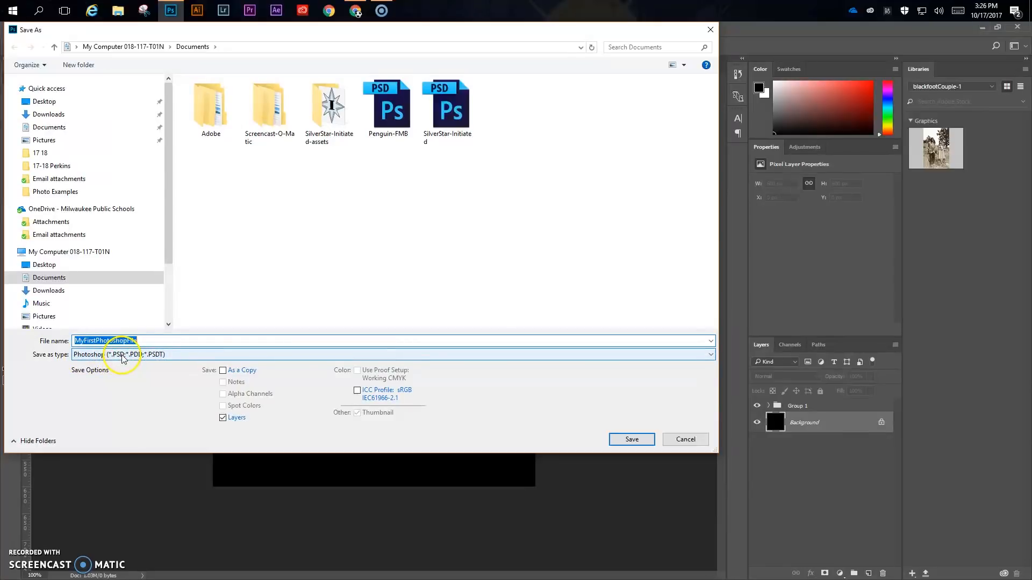
click(703, 355)
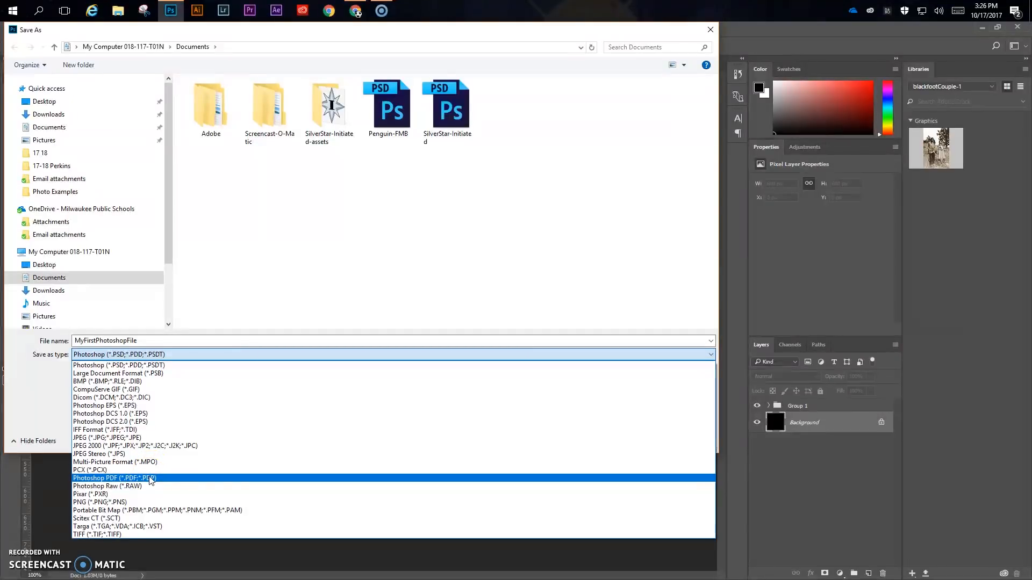
click(140, 503)
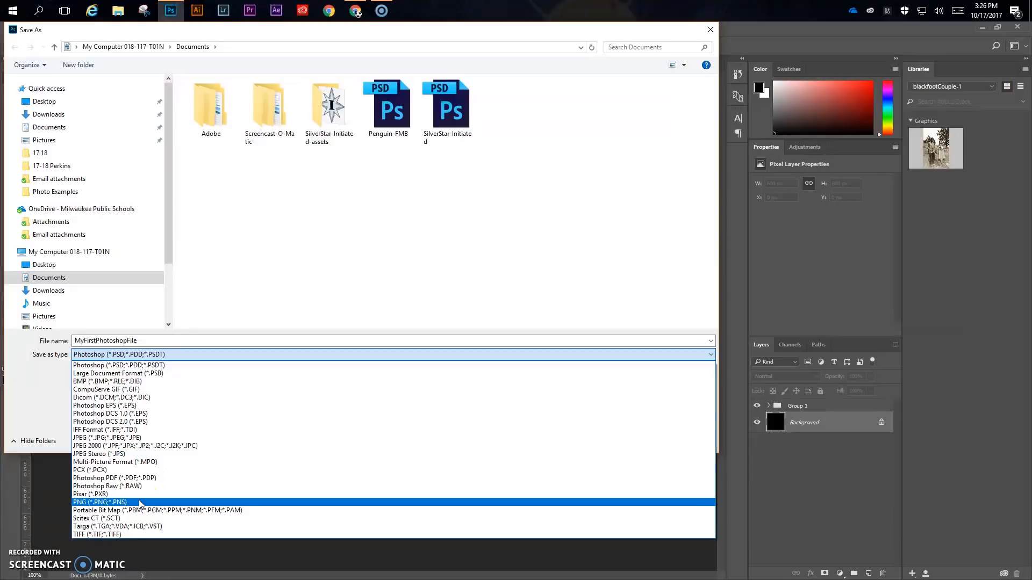
click(128, 366)
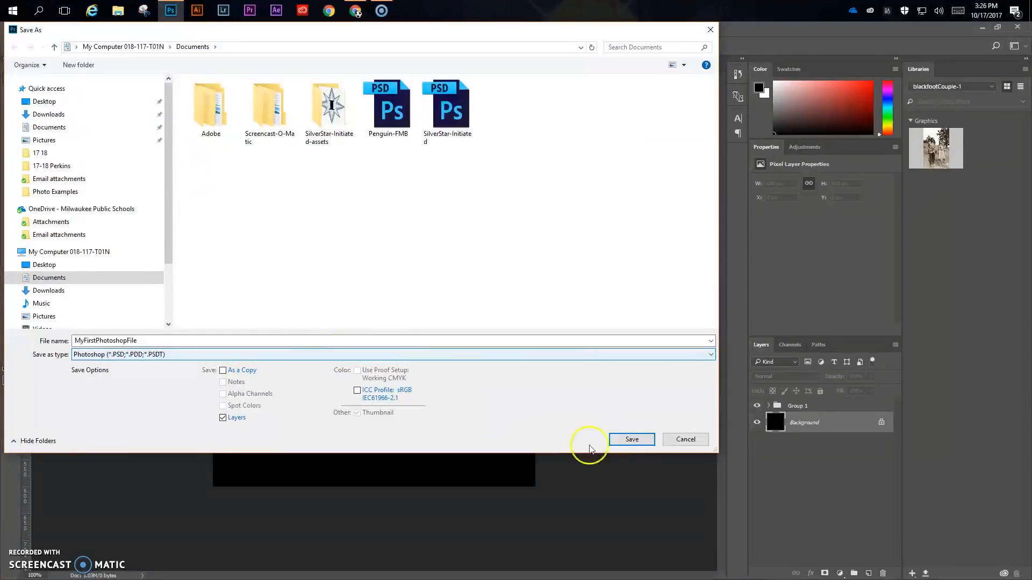
click(632, 439)
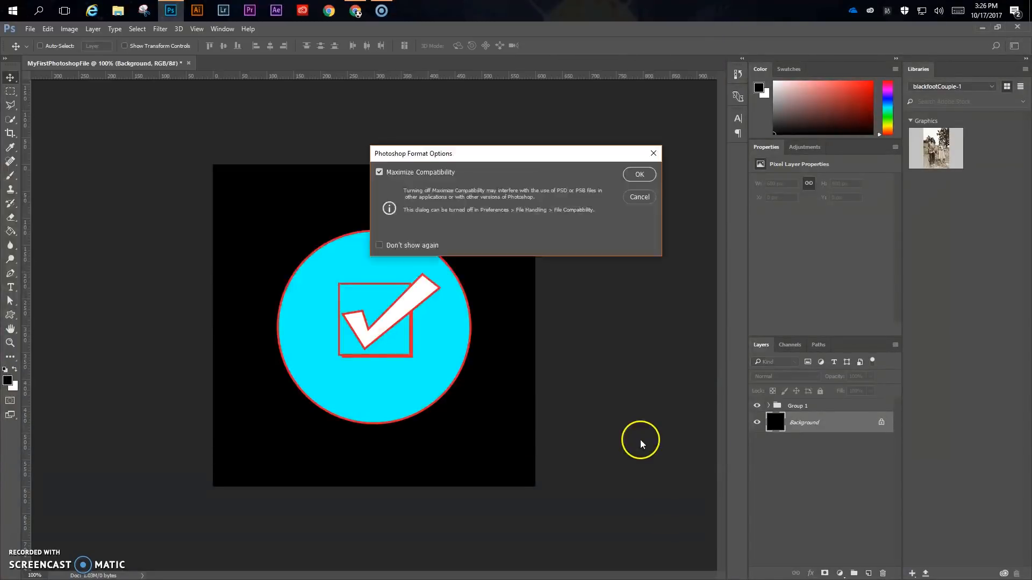
click(640, 174)
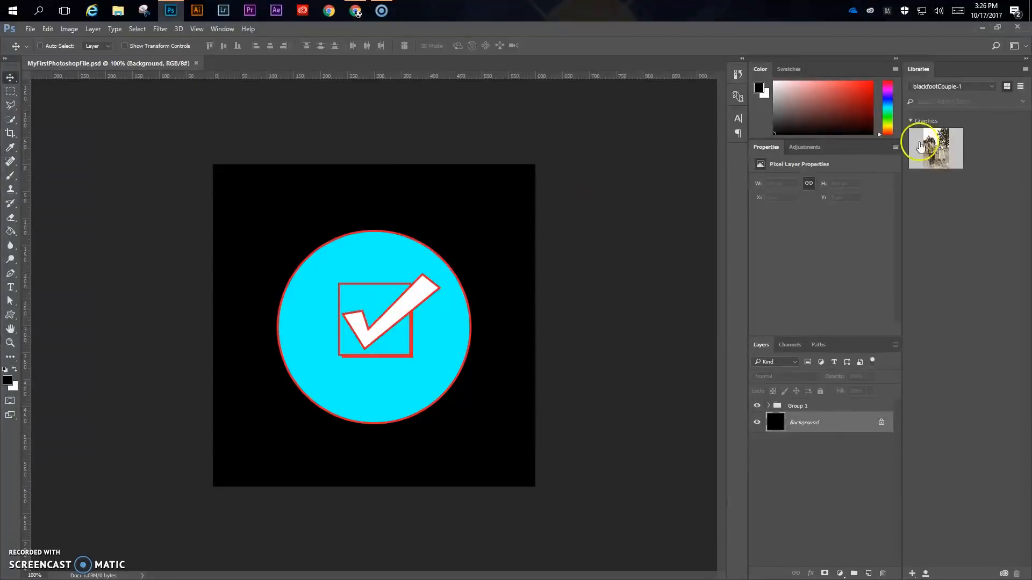
Switch to Chrome, load Google Drive in a new tab and open the Multiplayer Classroom folder.
click(984, 26)
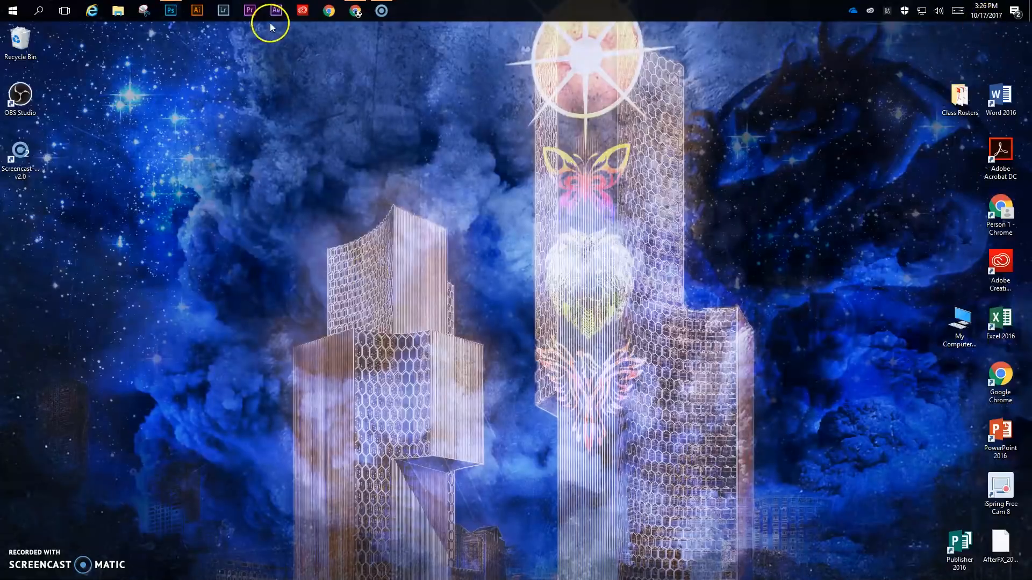
click(356, 12)
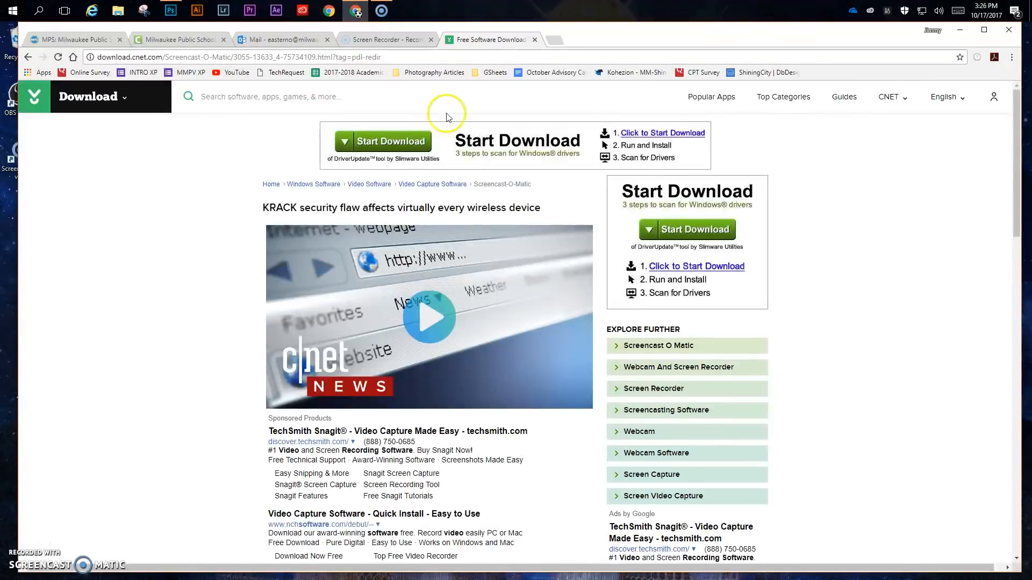
click(554, 39)
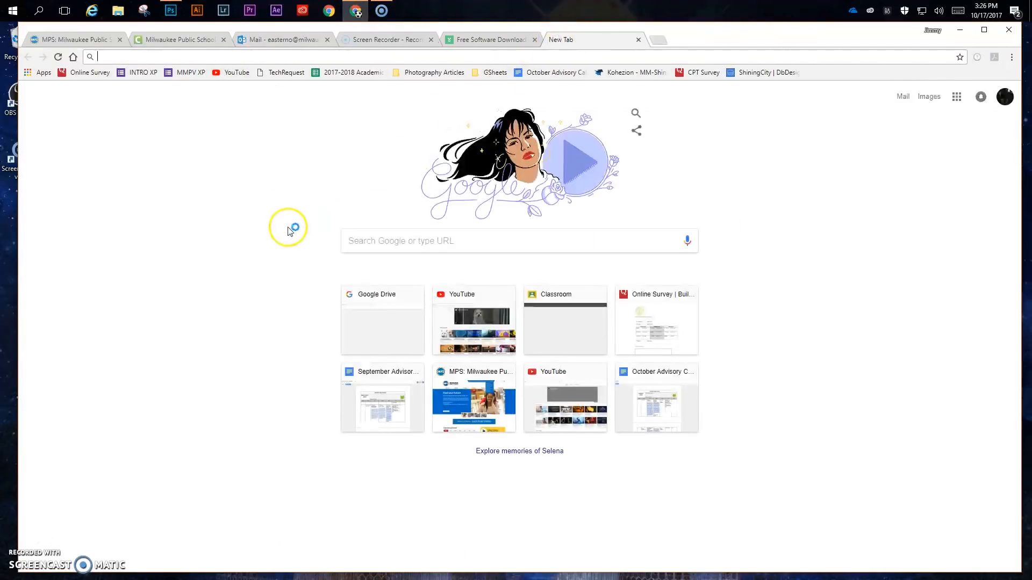
click(956, 97)
click(973, 163)
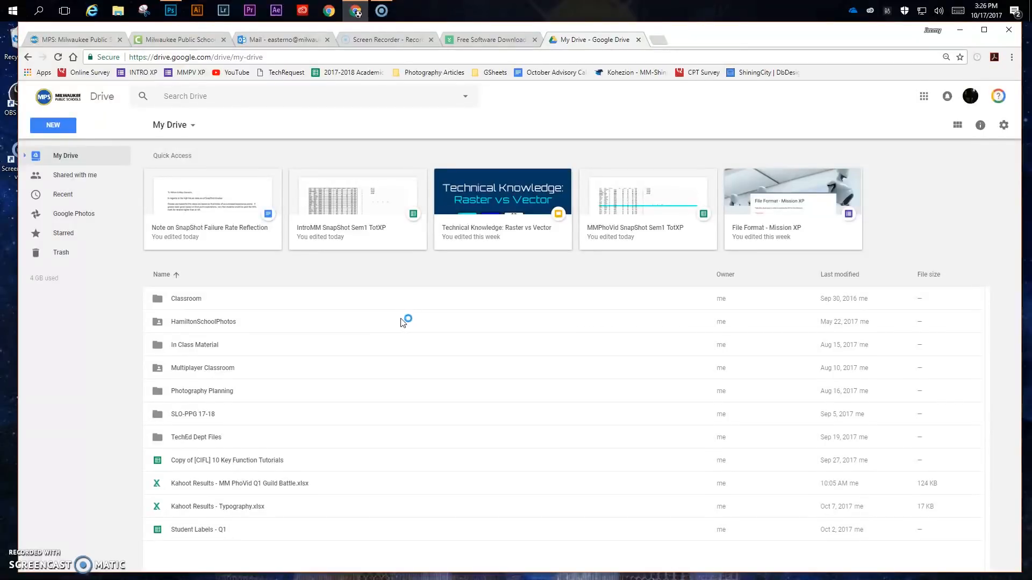
double_click(216, 370)
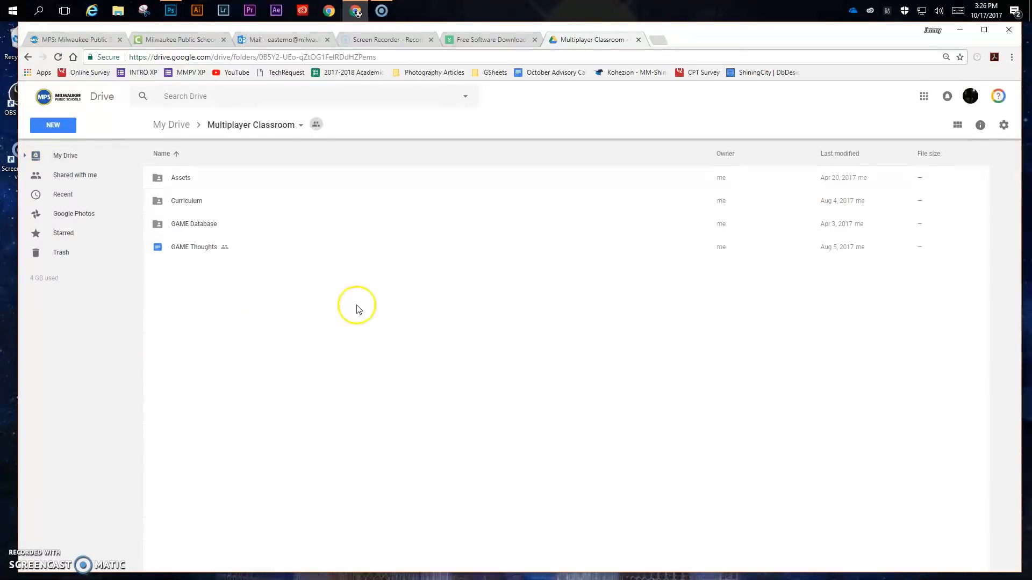
click(60, 129)
click(77, 178)
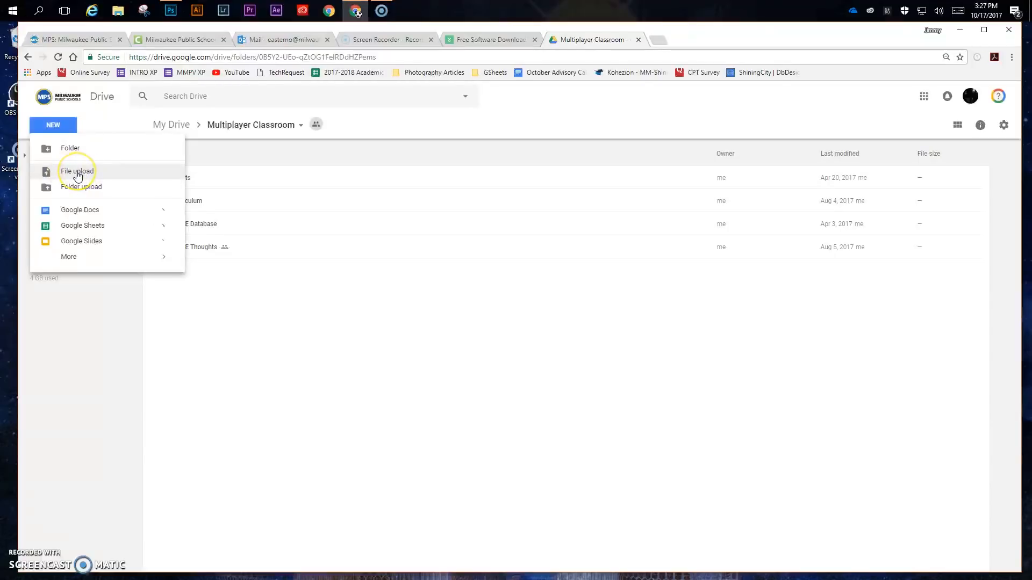
click(358, 329)
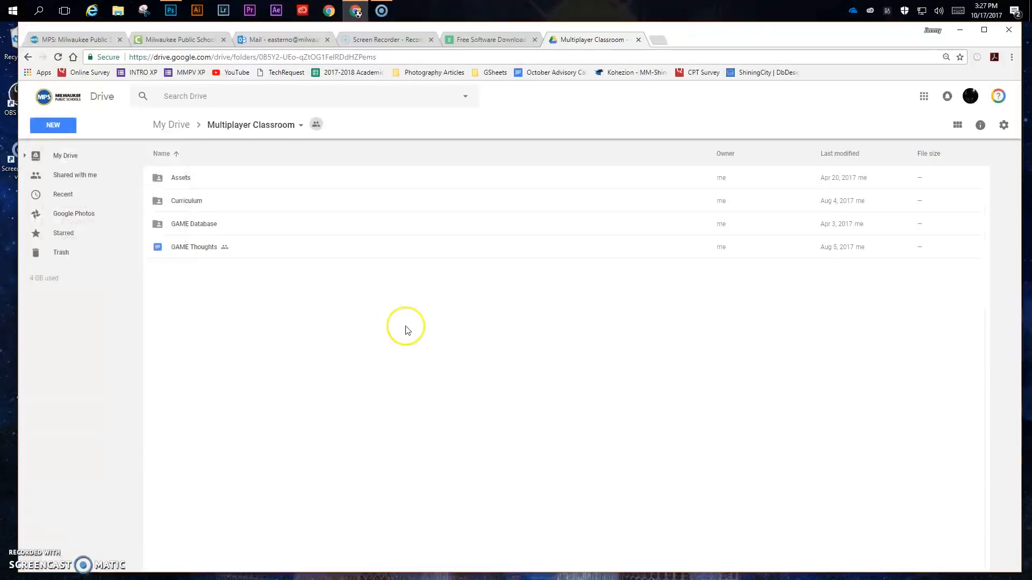
Start a file upload to the Multiplayer Classroom folder and look for the file in Saved Pictures under Pictures.
right_click(404, 327)
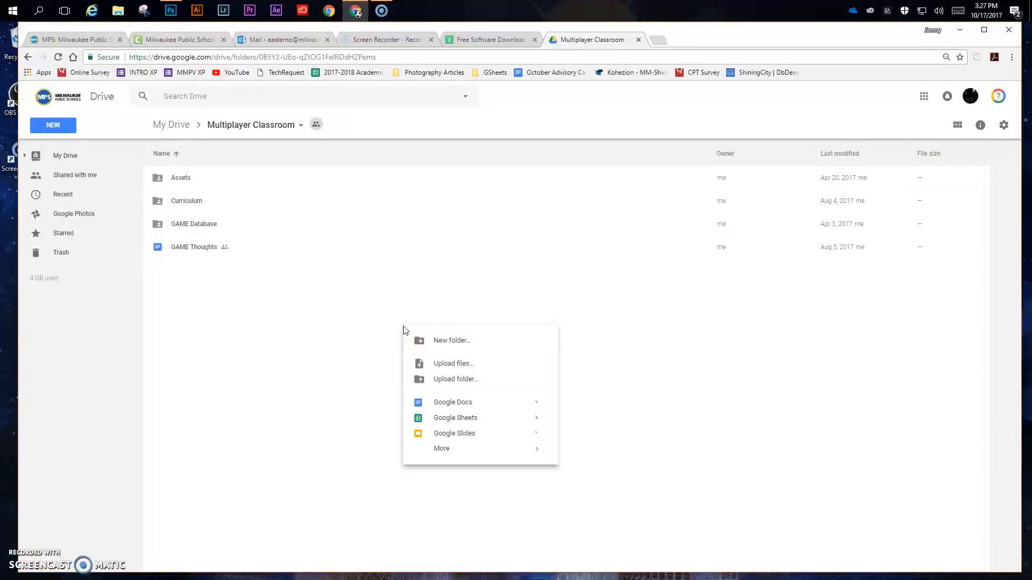
click(468, 367)
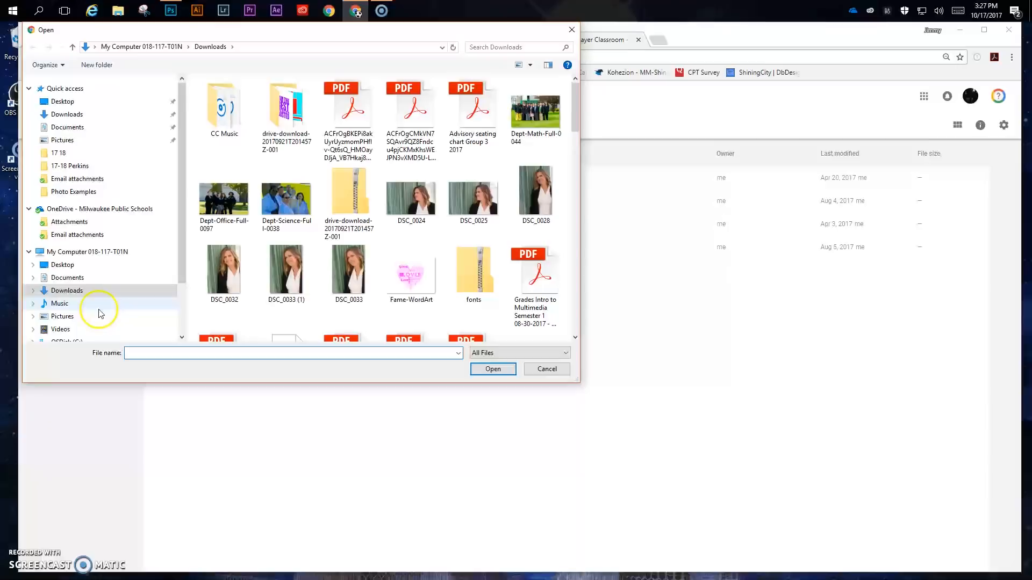
click(31, 319)
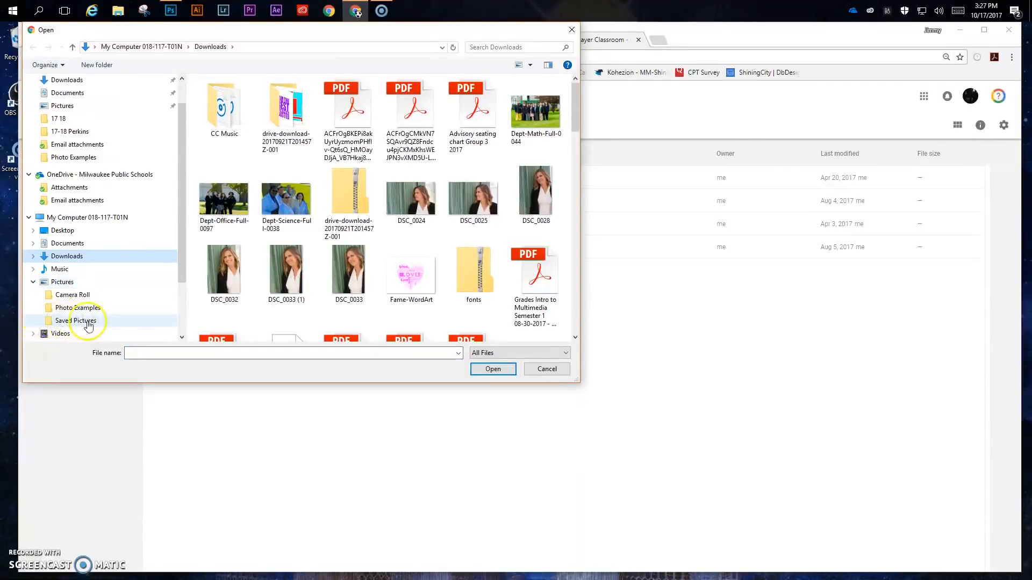
click(90, 309)
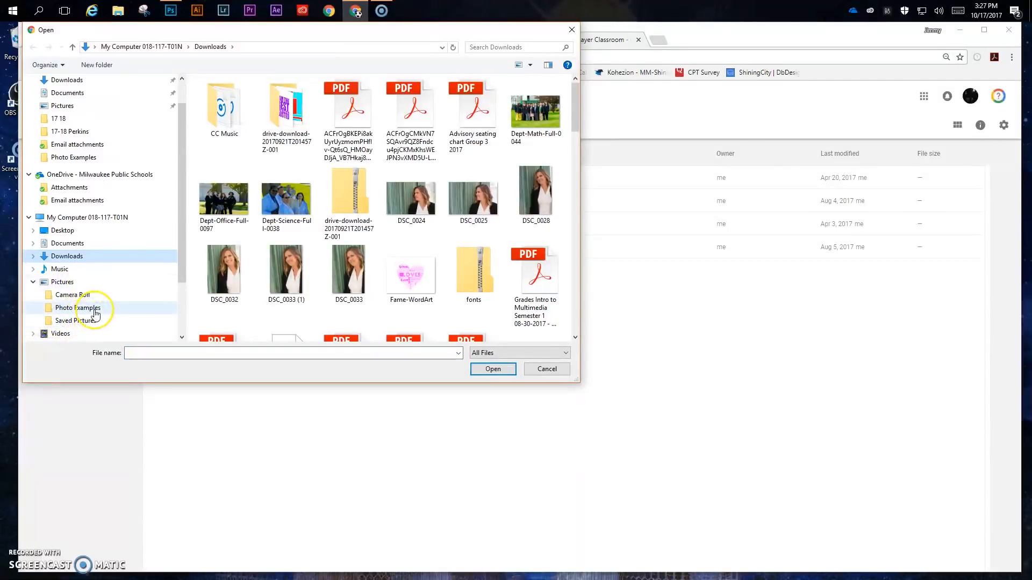
click(92, 295)
click(86, 320)
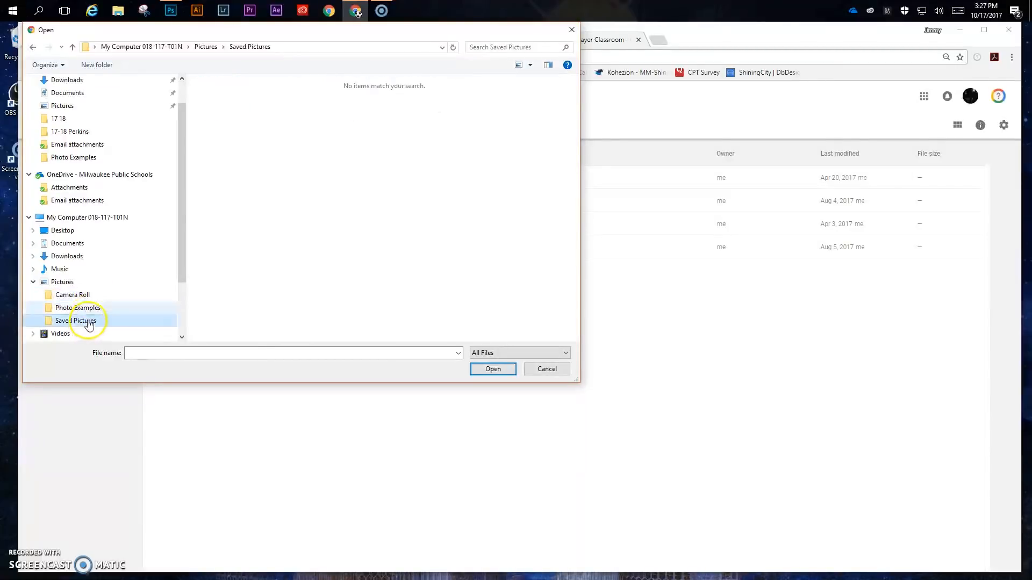
click(33, 282)
click(132, 353)
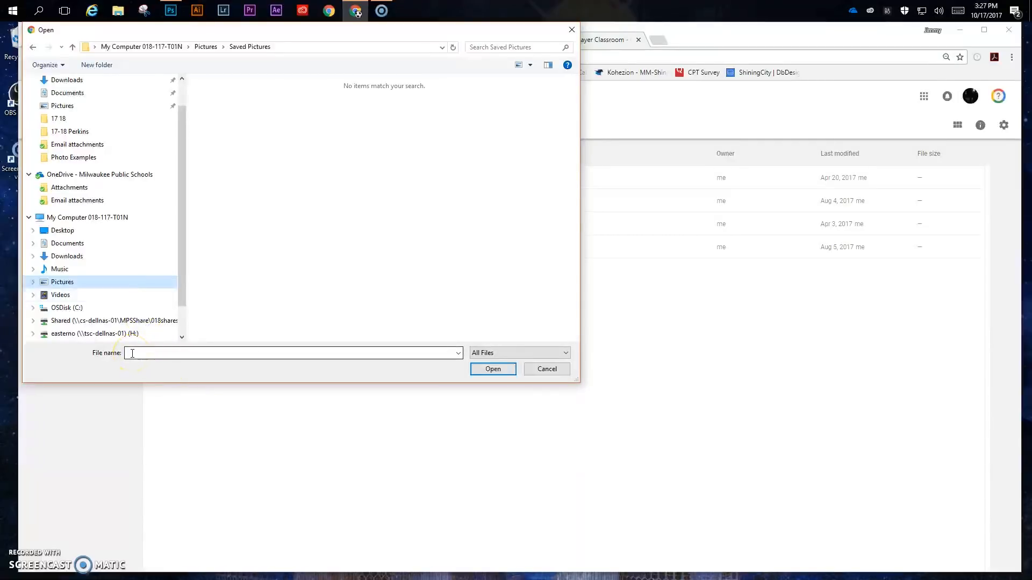
Search for myFirstPhotoshop, extend the search to This PC and the Libraries, and upload MyFirstPhotoshopFile to the Drive folder.
click(492, 45)
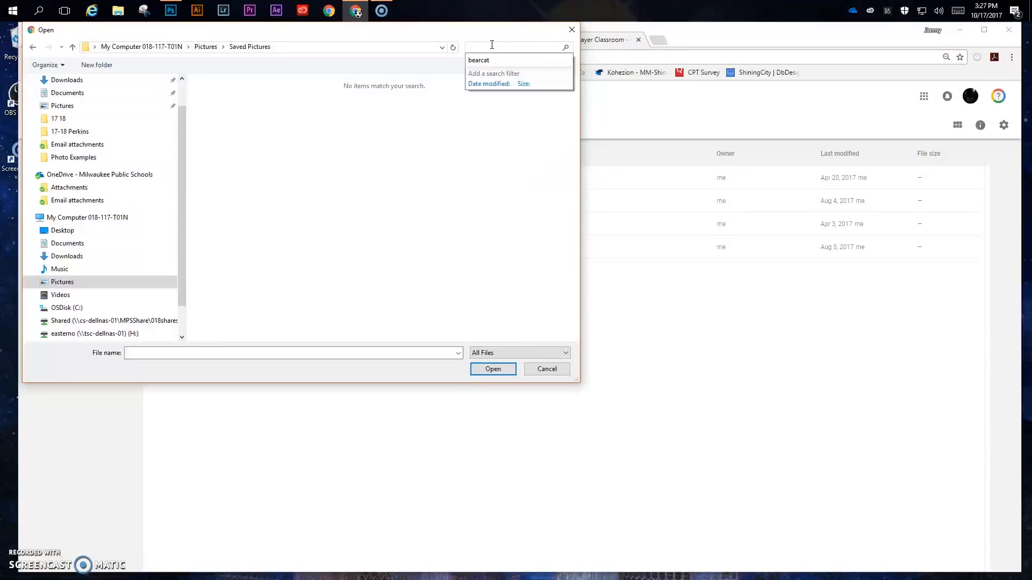
text(myFirstPhotoshop)
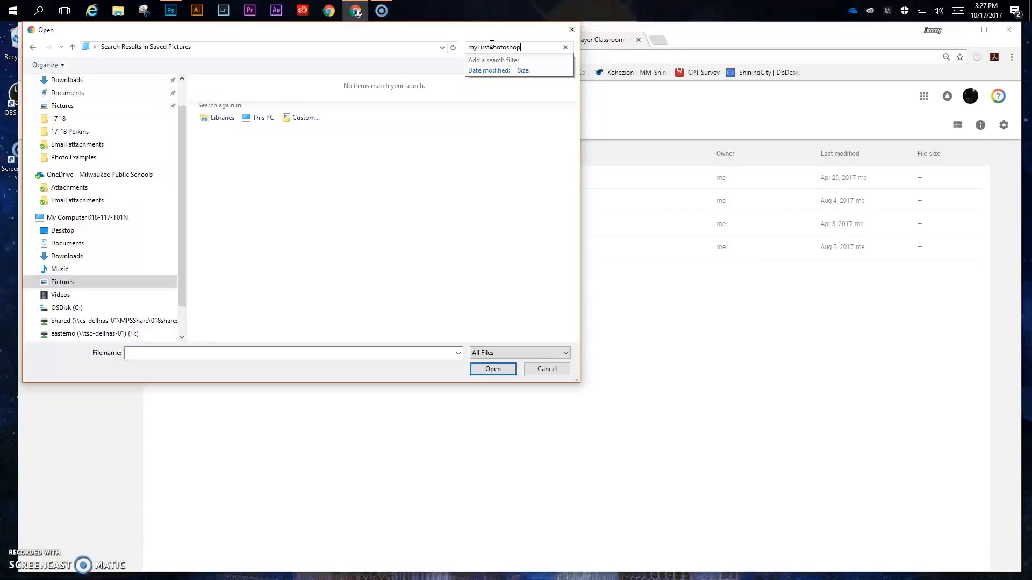
key(Return)
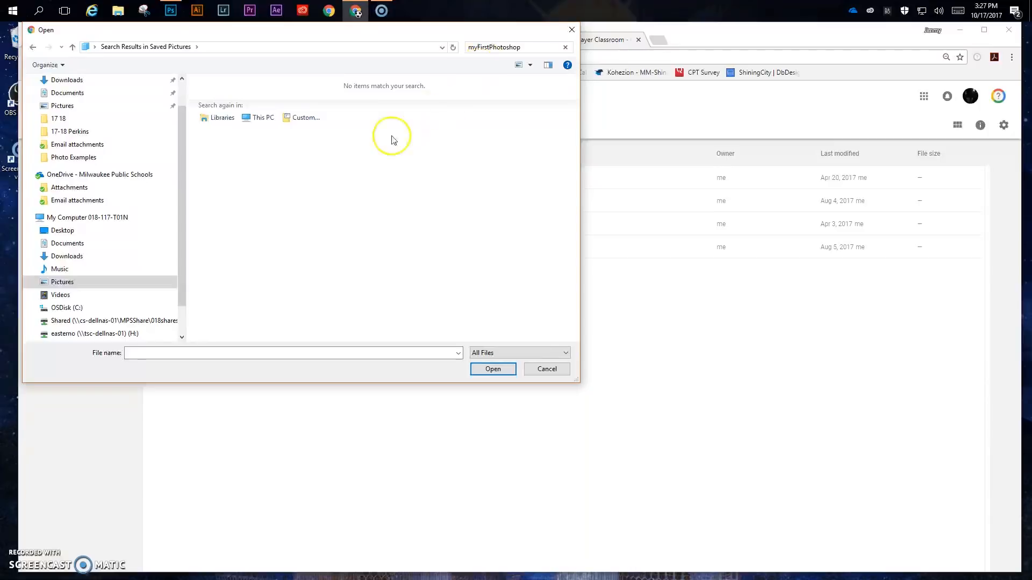
click(259, 117)
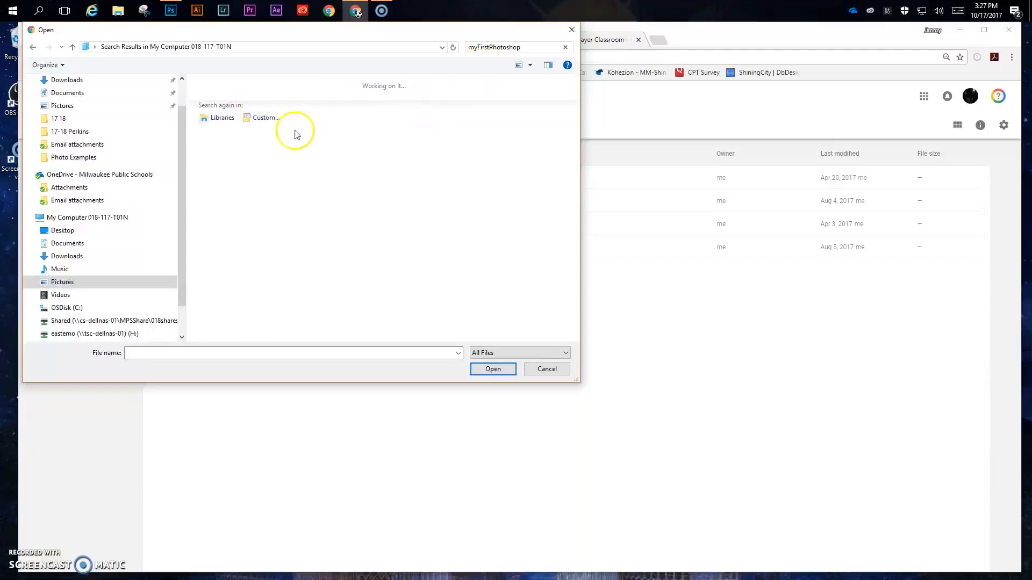
click(221, 118)
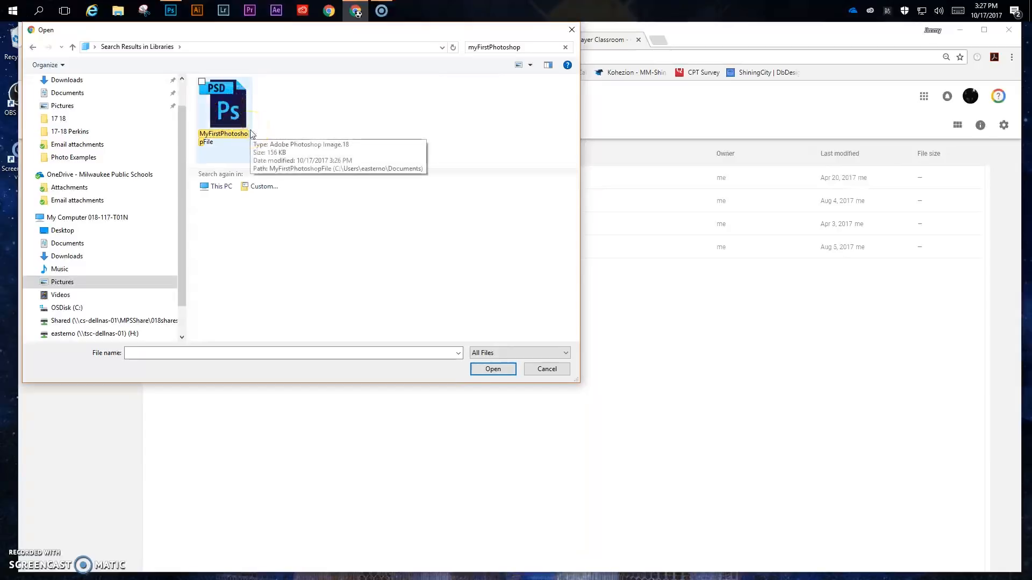
click(226, 124)
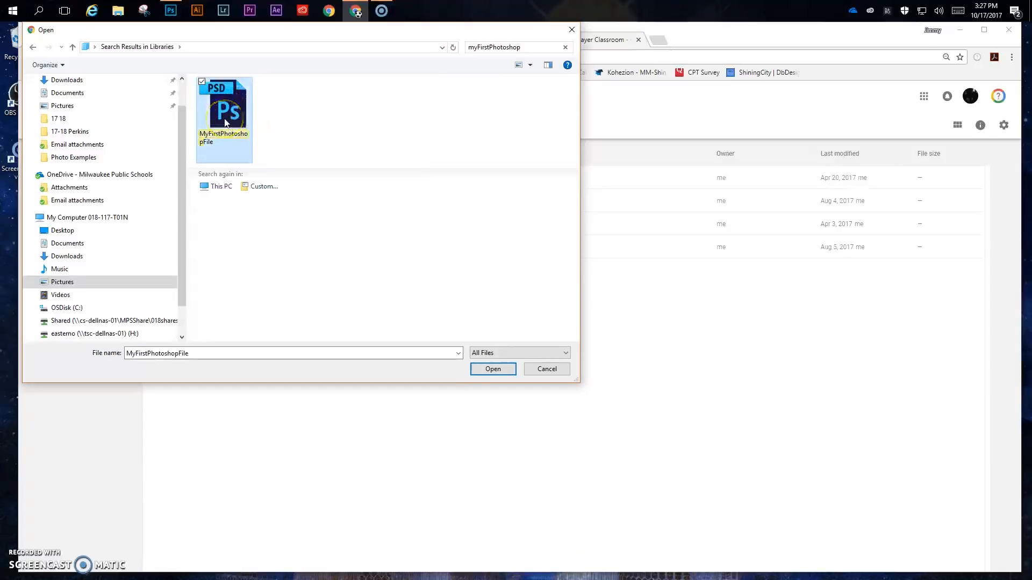
click(492, 369)
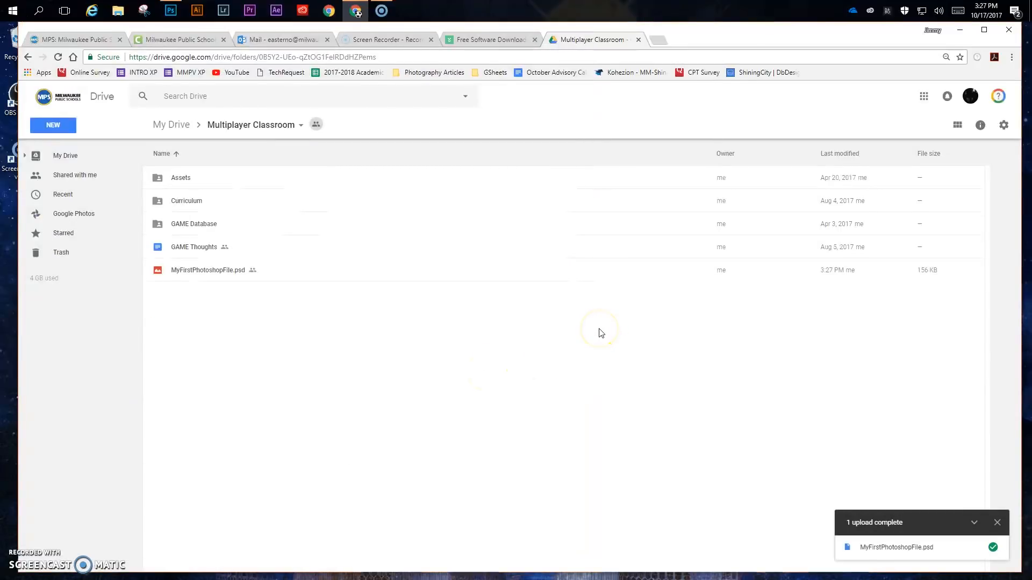
Preview the uploaded MyFirstPhotoshopFile.psd in Drive and return to the folder listing.
click(219, 273)
double_click(219, 273)
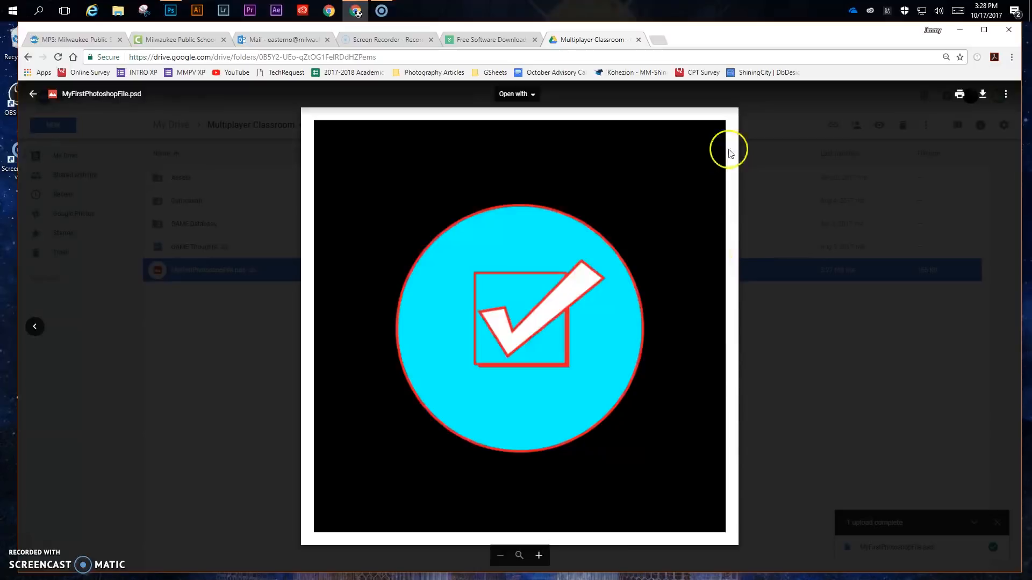
click(32, 93)
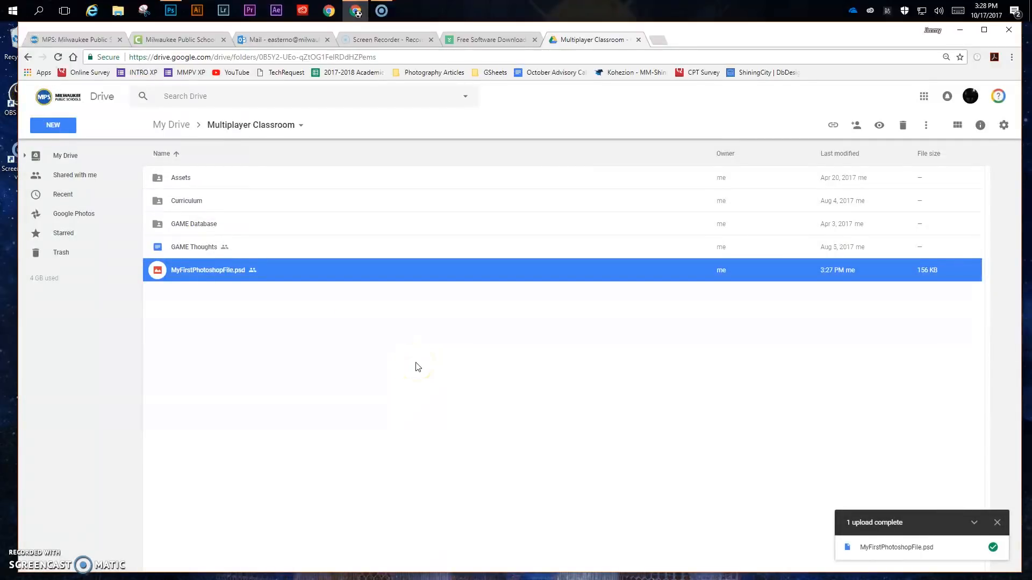